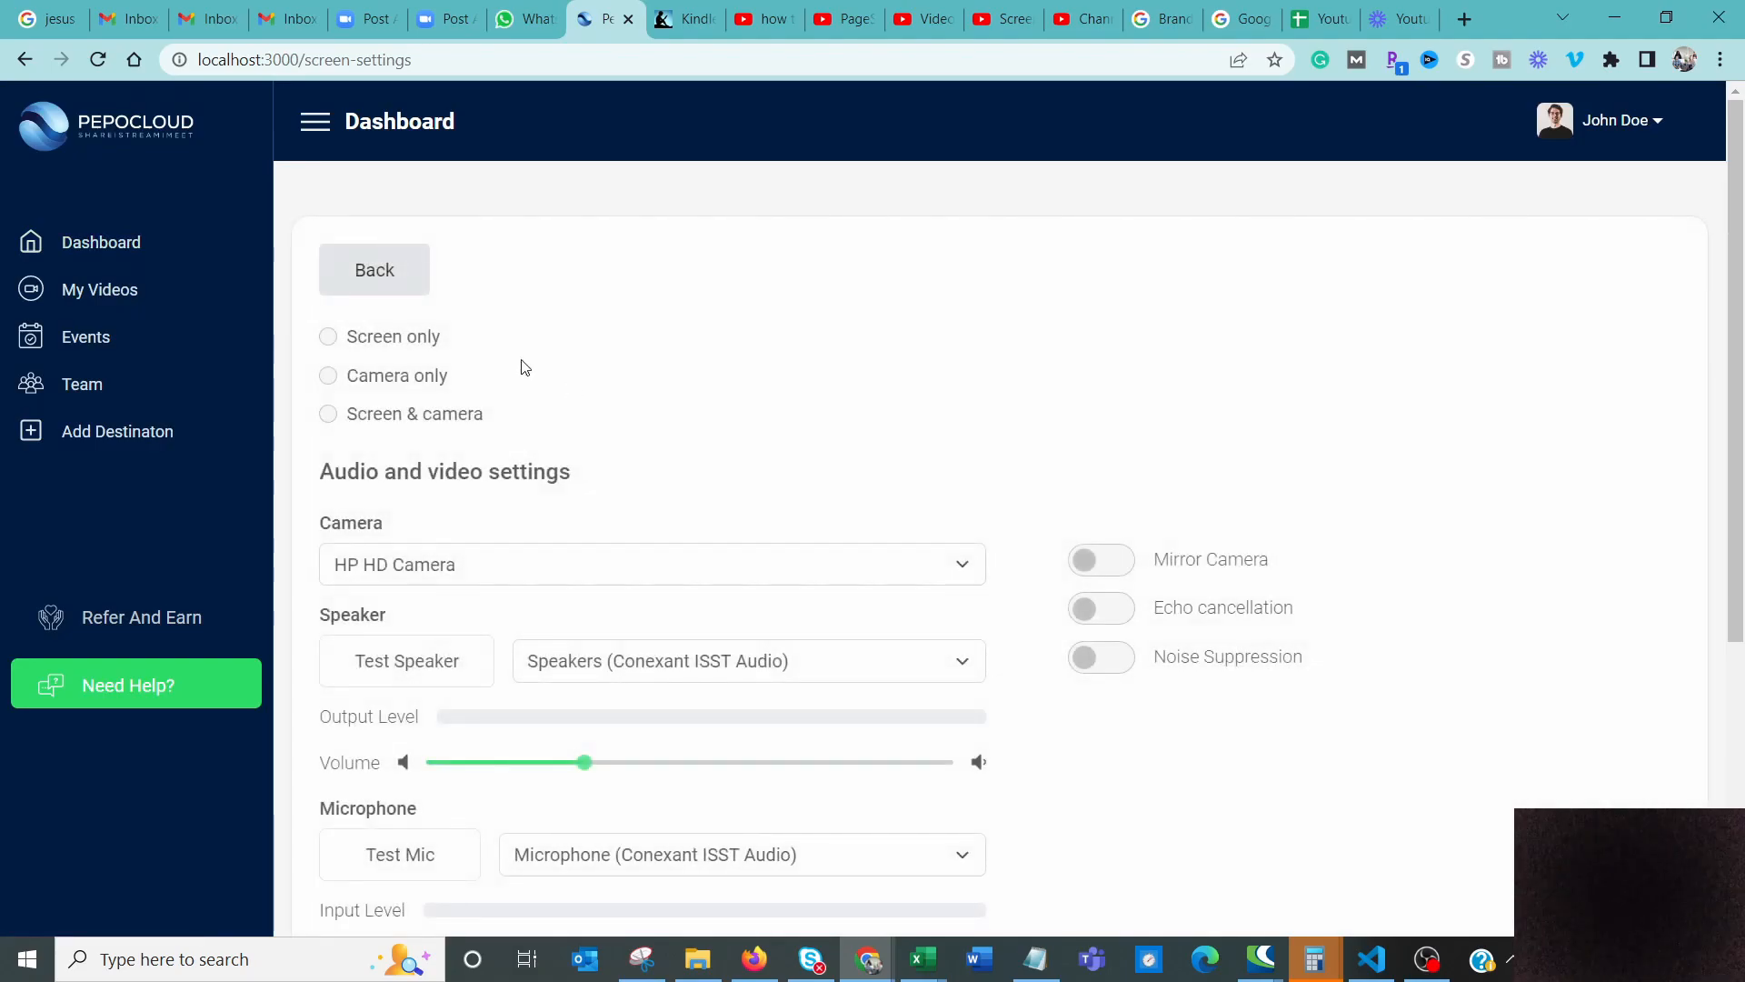
Start a screen-only recording in Pepocloud and view the Window and Chrome Tab sharing choices.
left_click(358, 335)
scroll(591, 356, "down", 5)
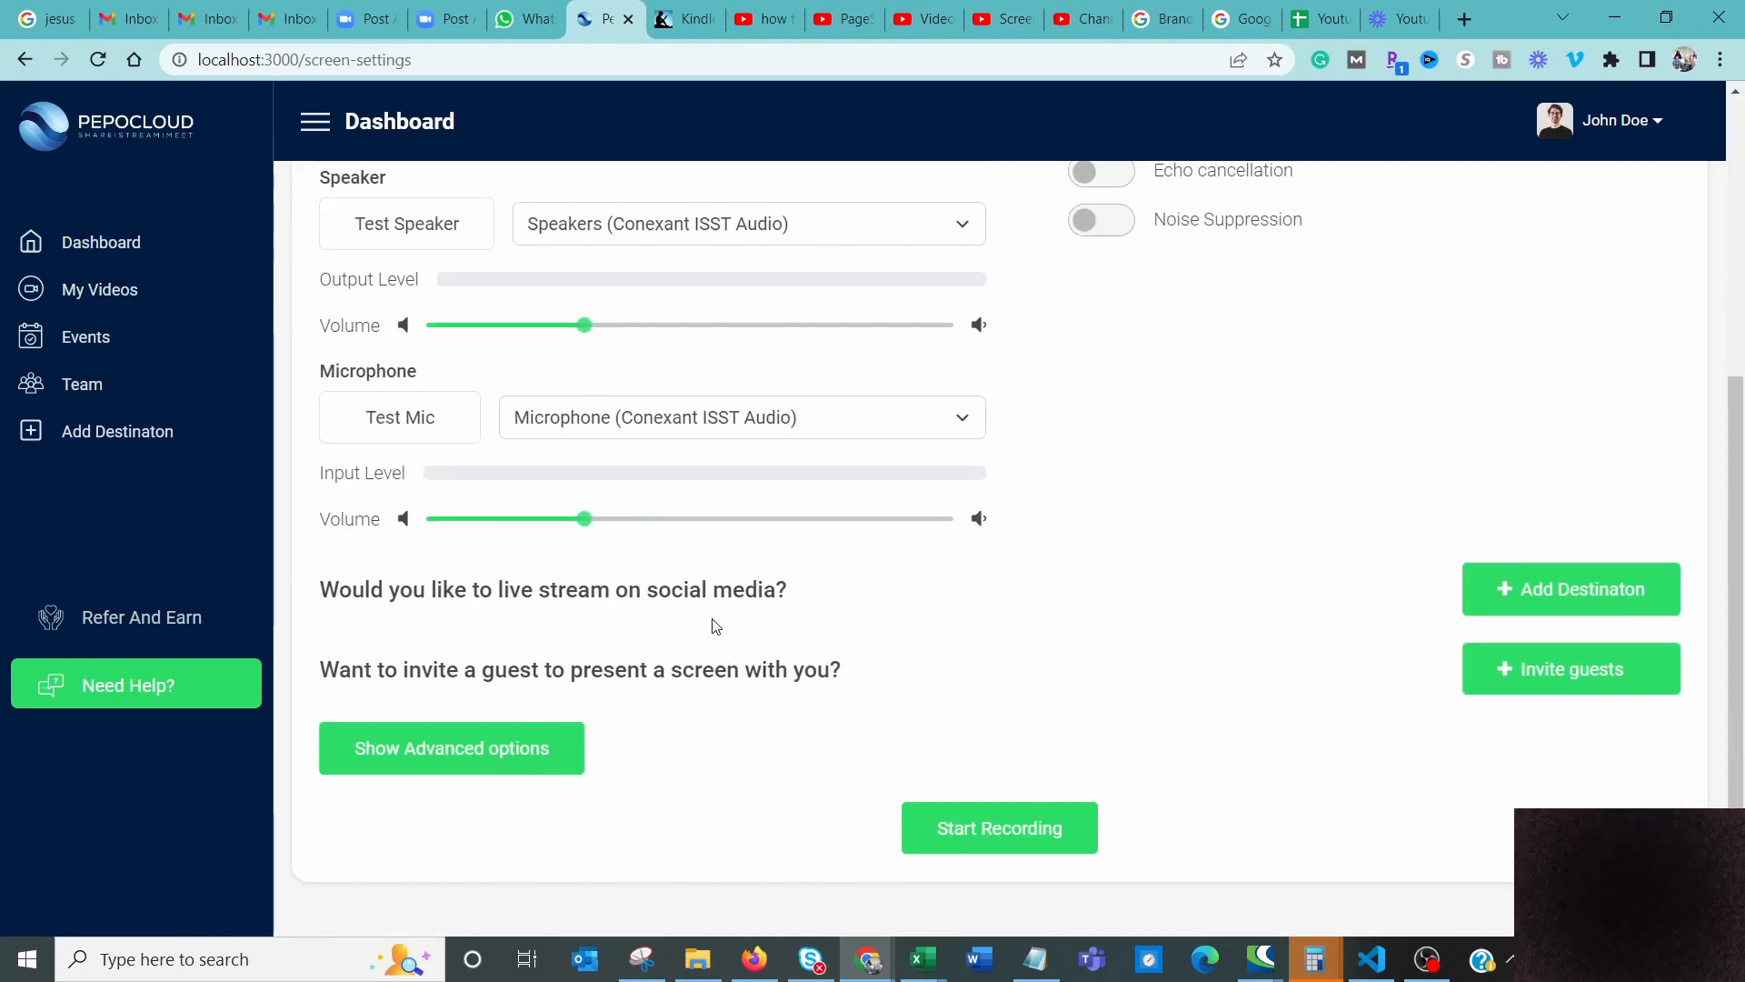
left_click(1011, 828)
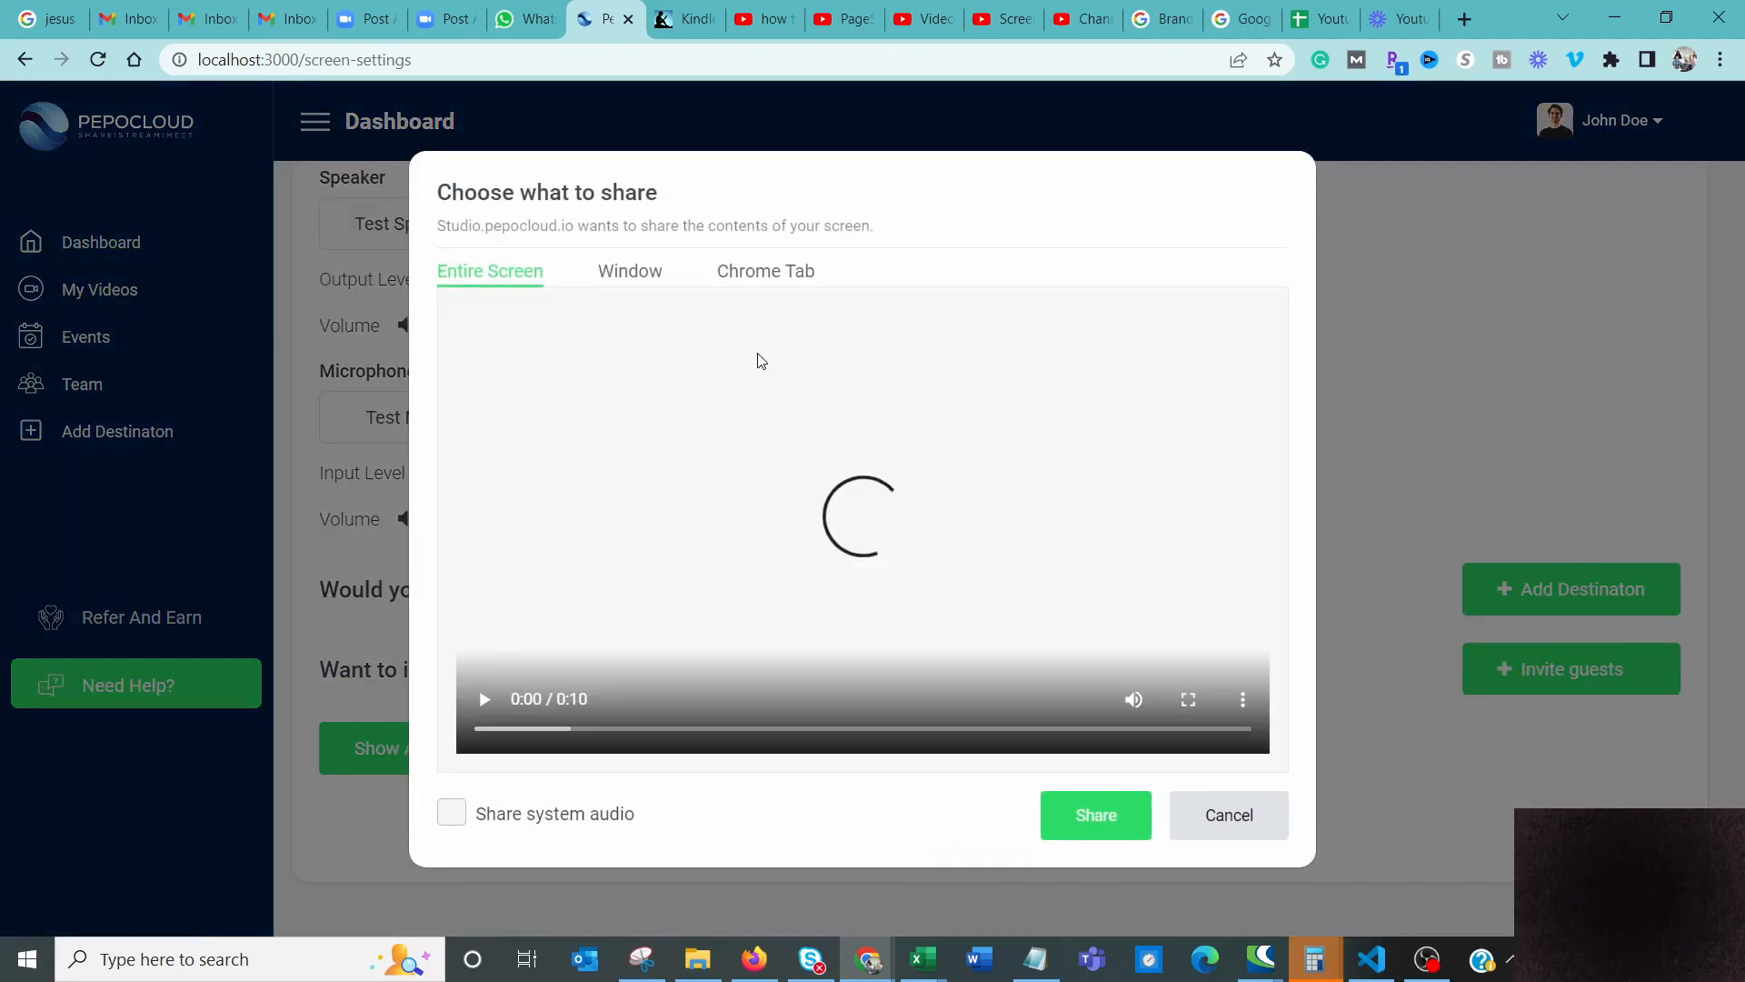
left_click(656, 275)
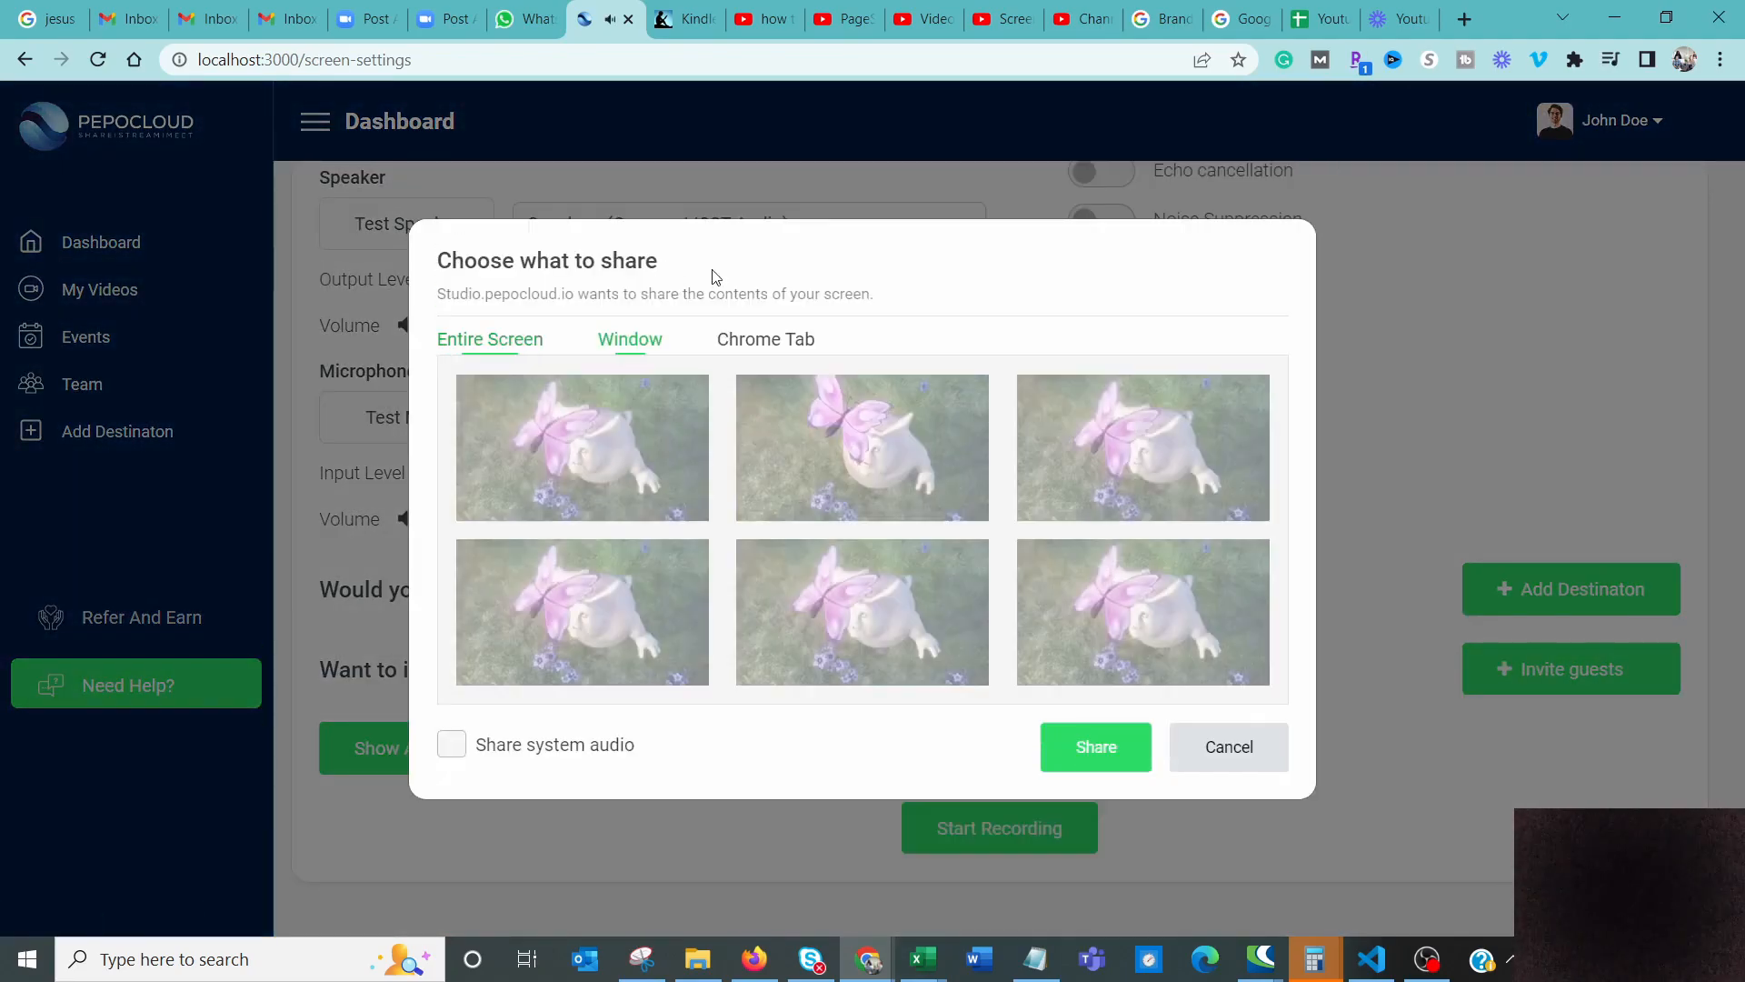
left_click(773, 342)
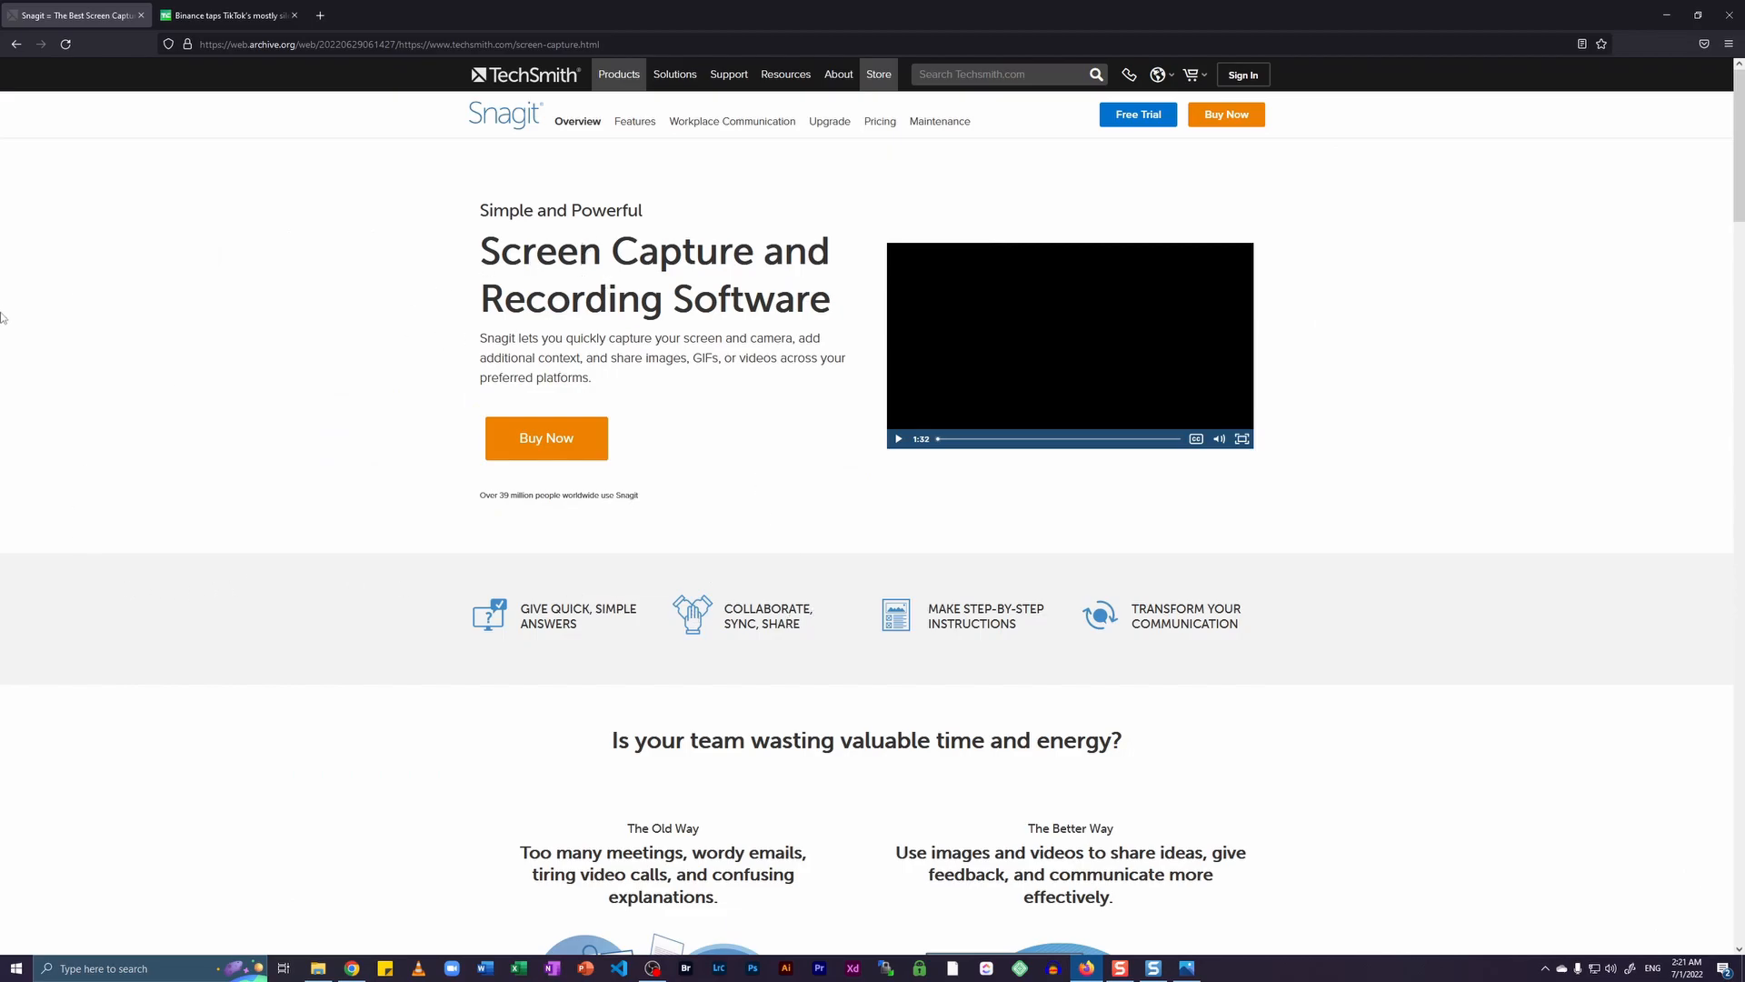
Examine the Snagit product page's how-it-works, sharing destinations and feature sections.
scroll(405, 249, "down", 12)
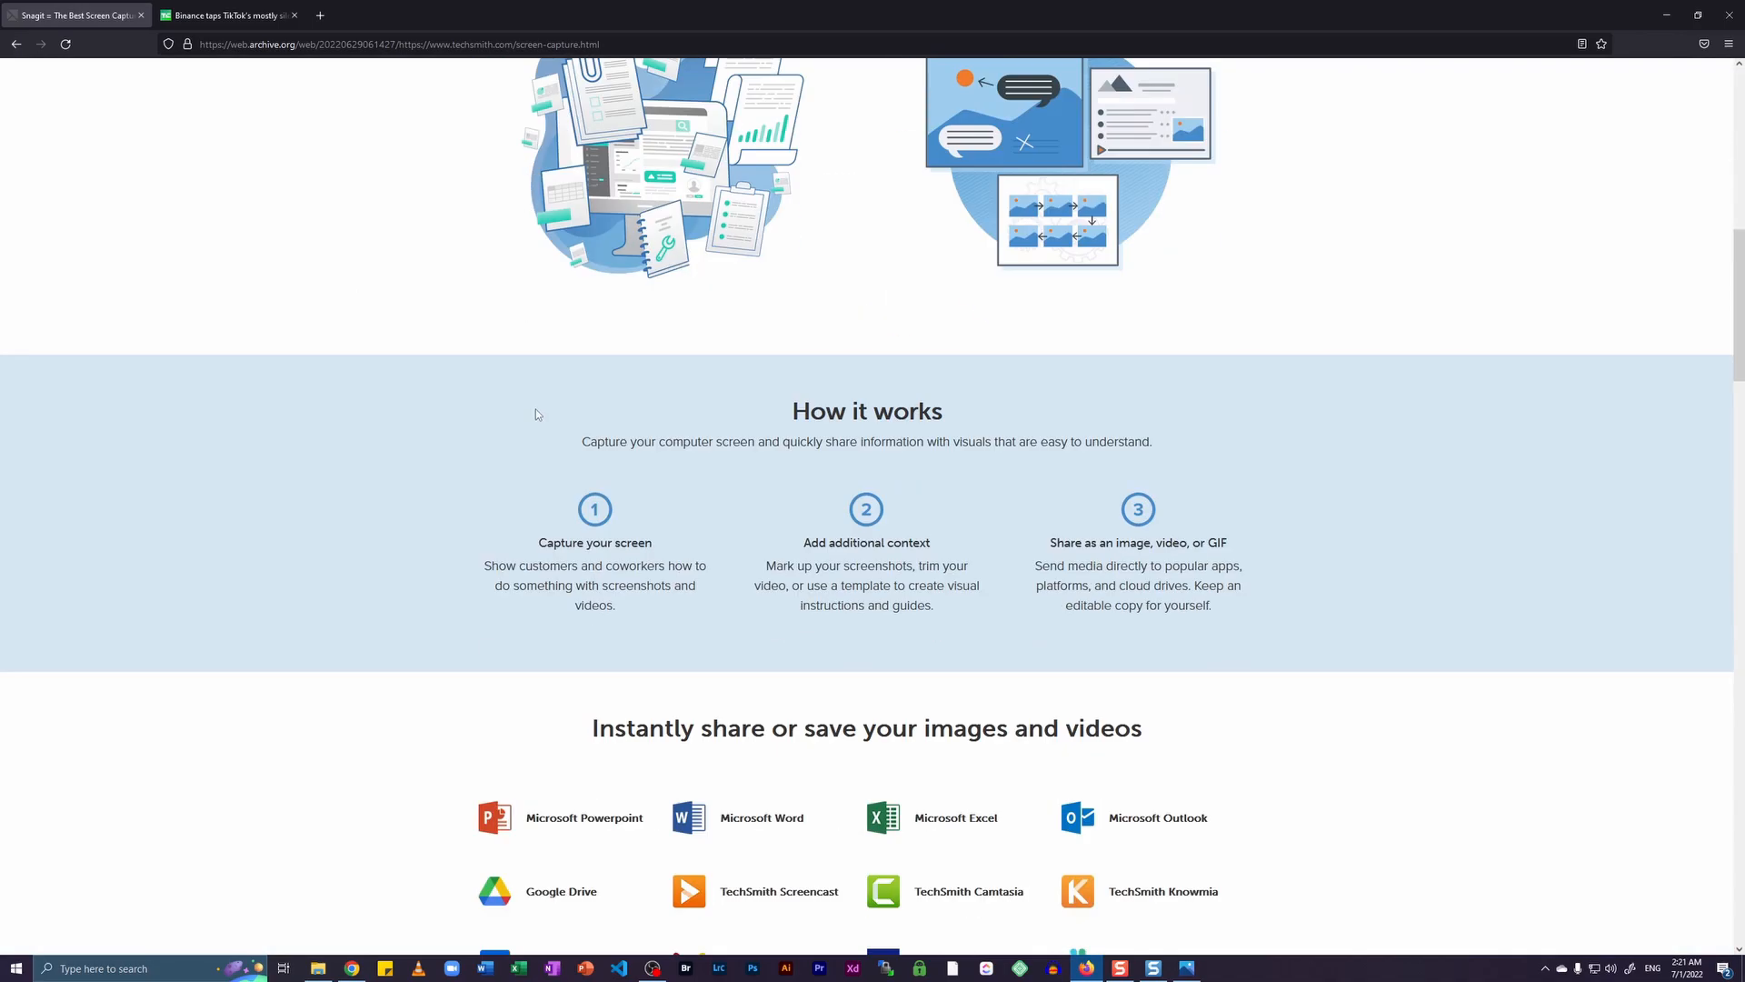
scroll(542, 397, "down", 4)
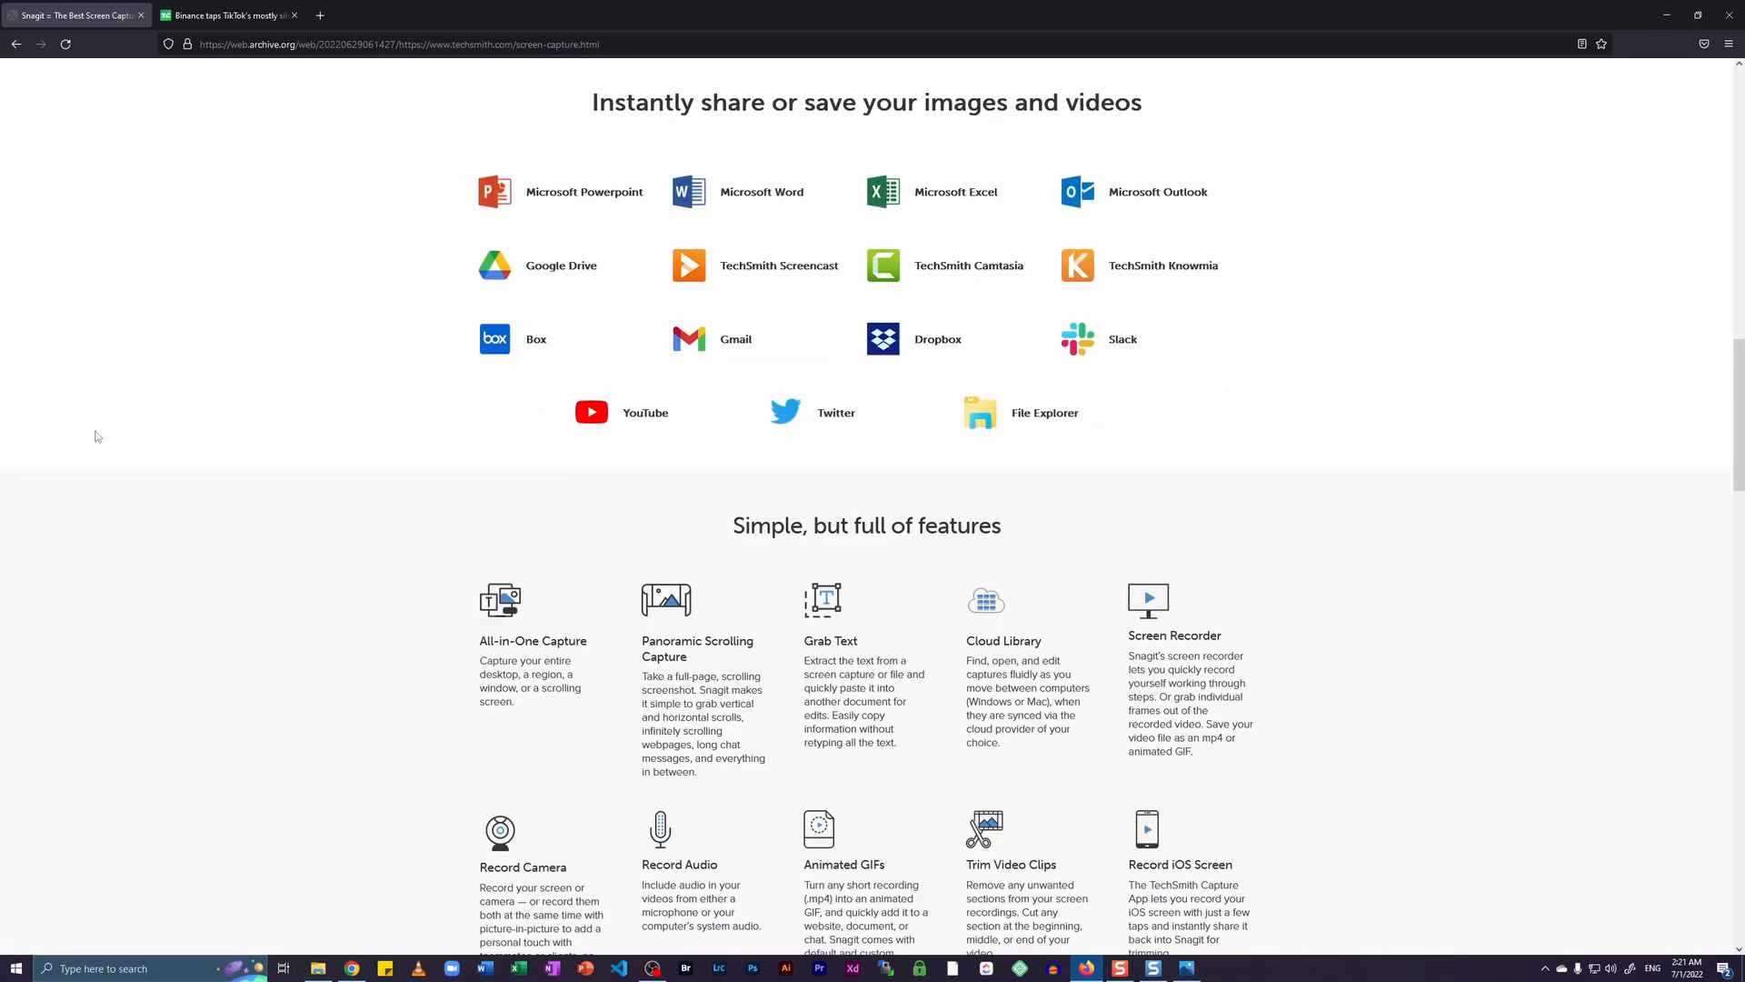
scroll(218, 391, "down", 5)
scroll(336, 499, "up", 15)
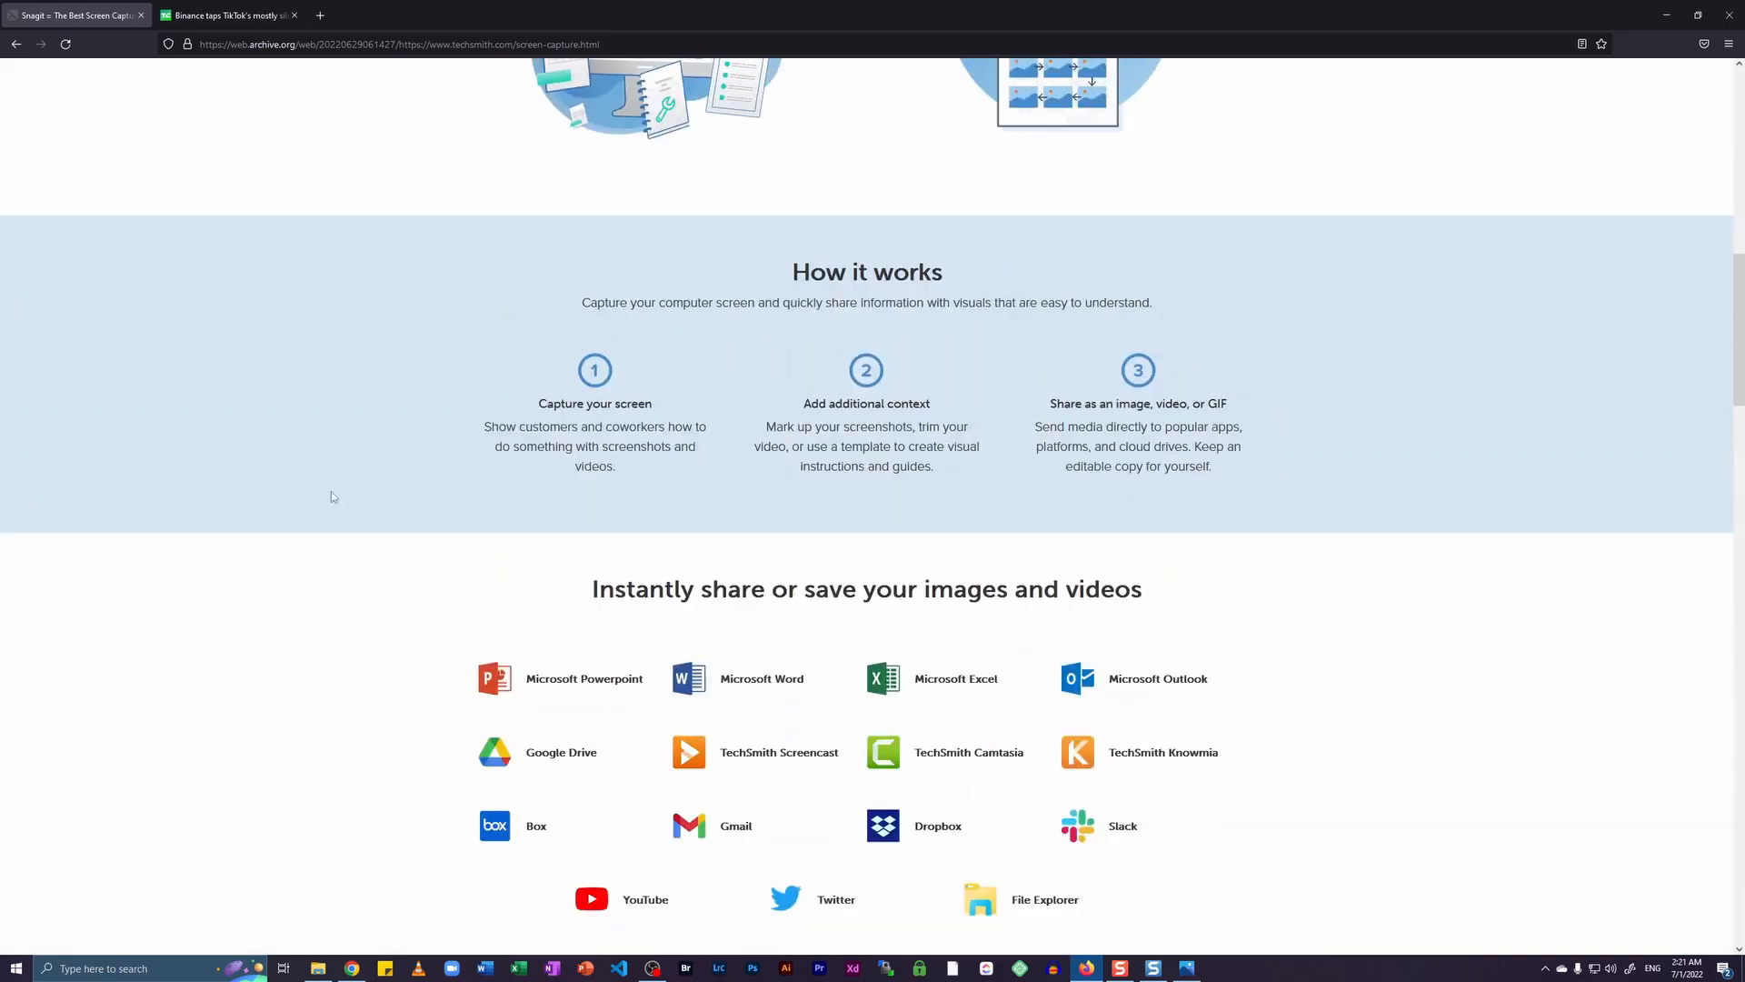
scroll(1629, 491, "up", 5)
scroll(1562, 678, "down", 15)
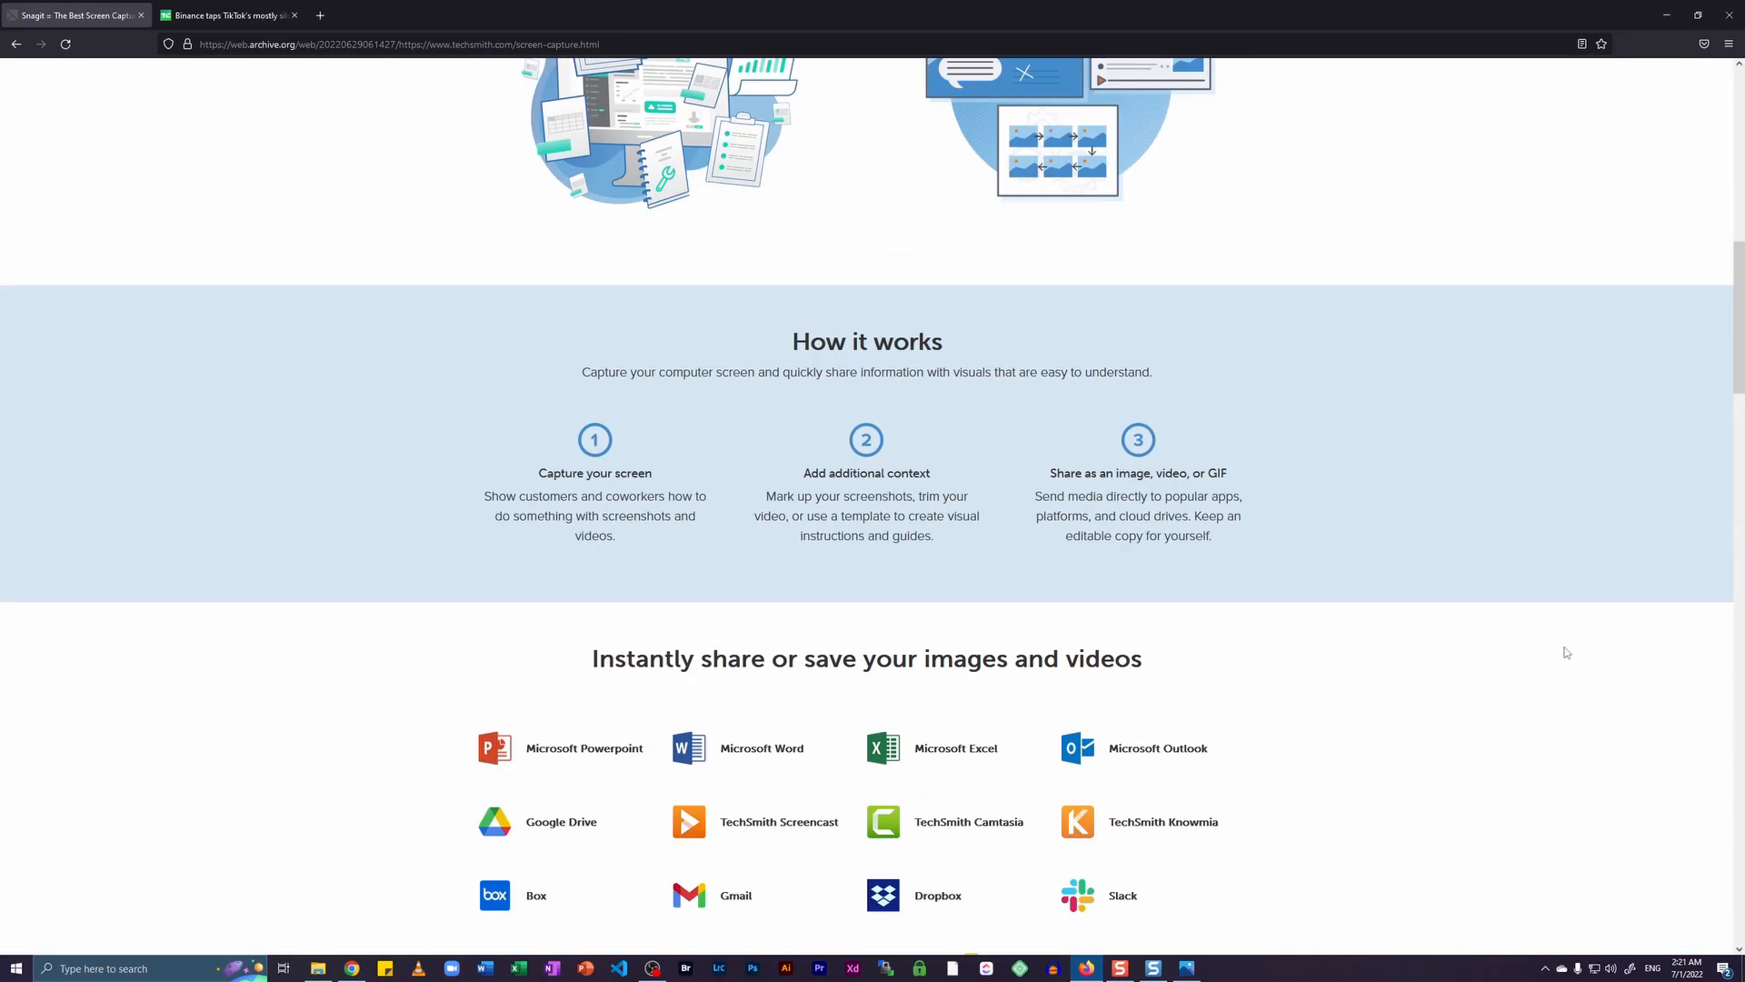
scroll(1585, 506, "down", 7)
scroll(1604, 448, "down", 5)
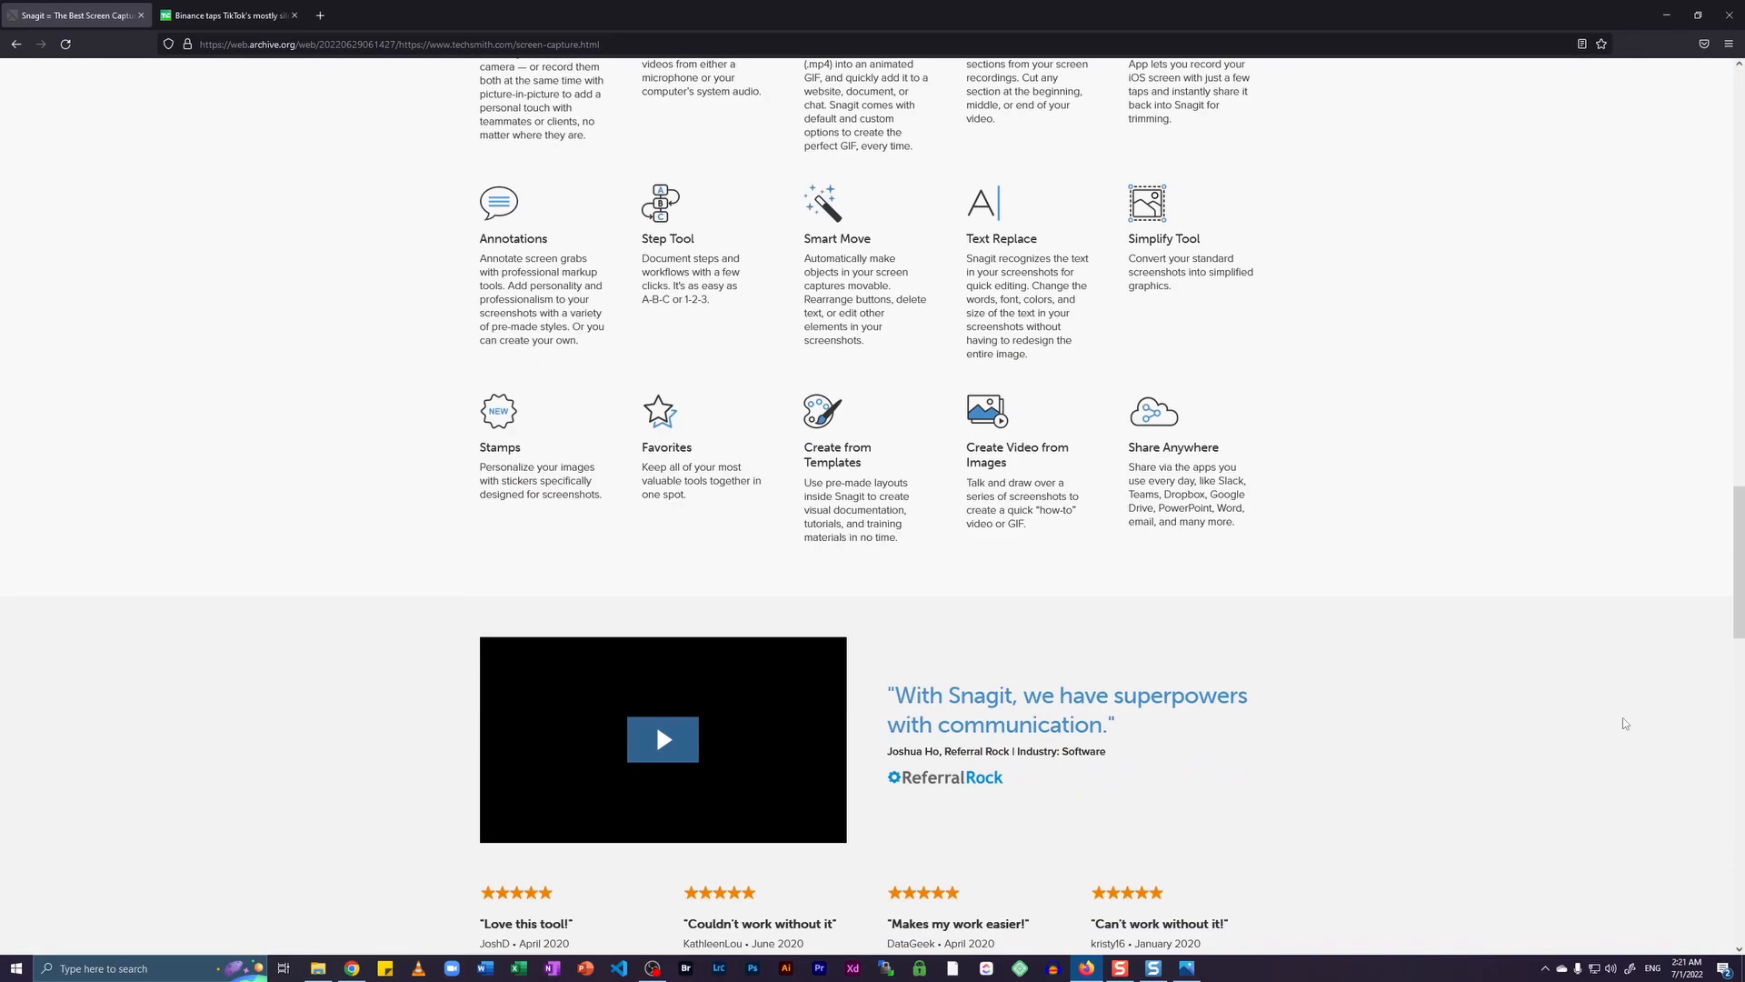
Switch to Snagit and start a Region video capture with system audio on, with the start of the Snagit page in view.
left_click(1120, 968)
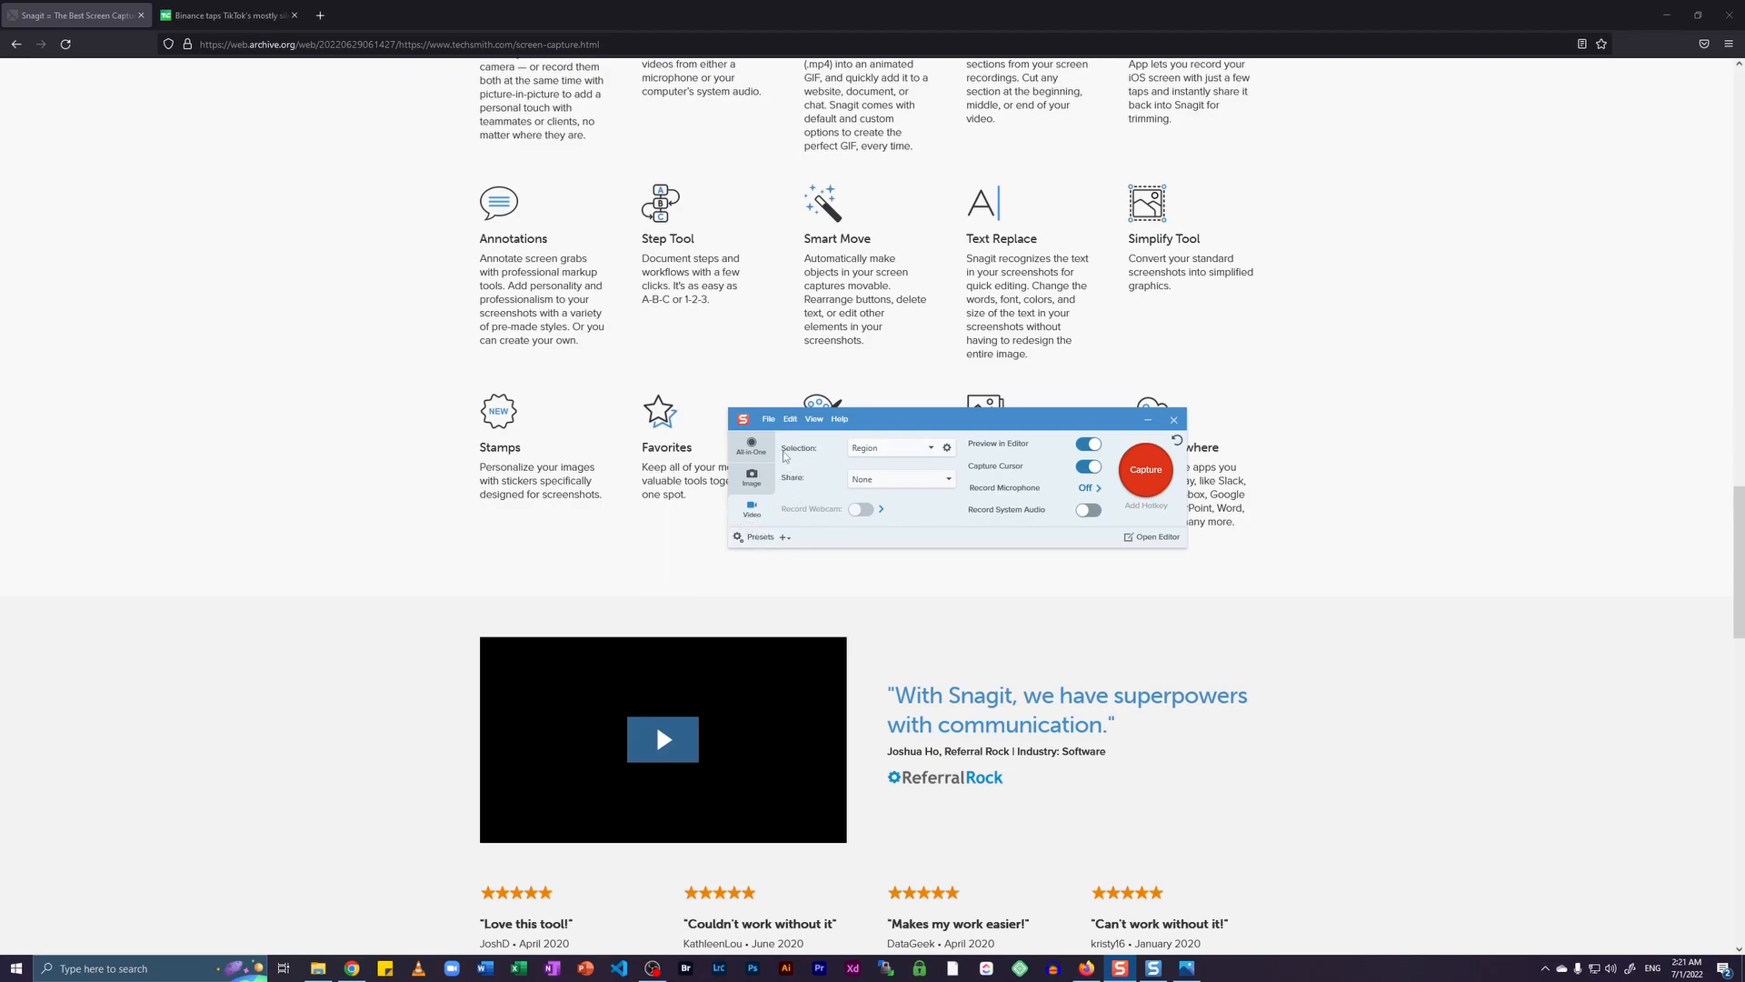
left_click(894, 451)
scroll(666, 628, "up", 4)
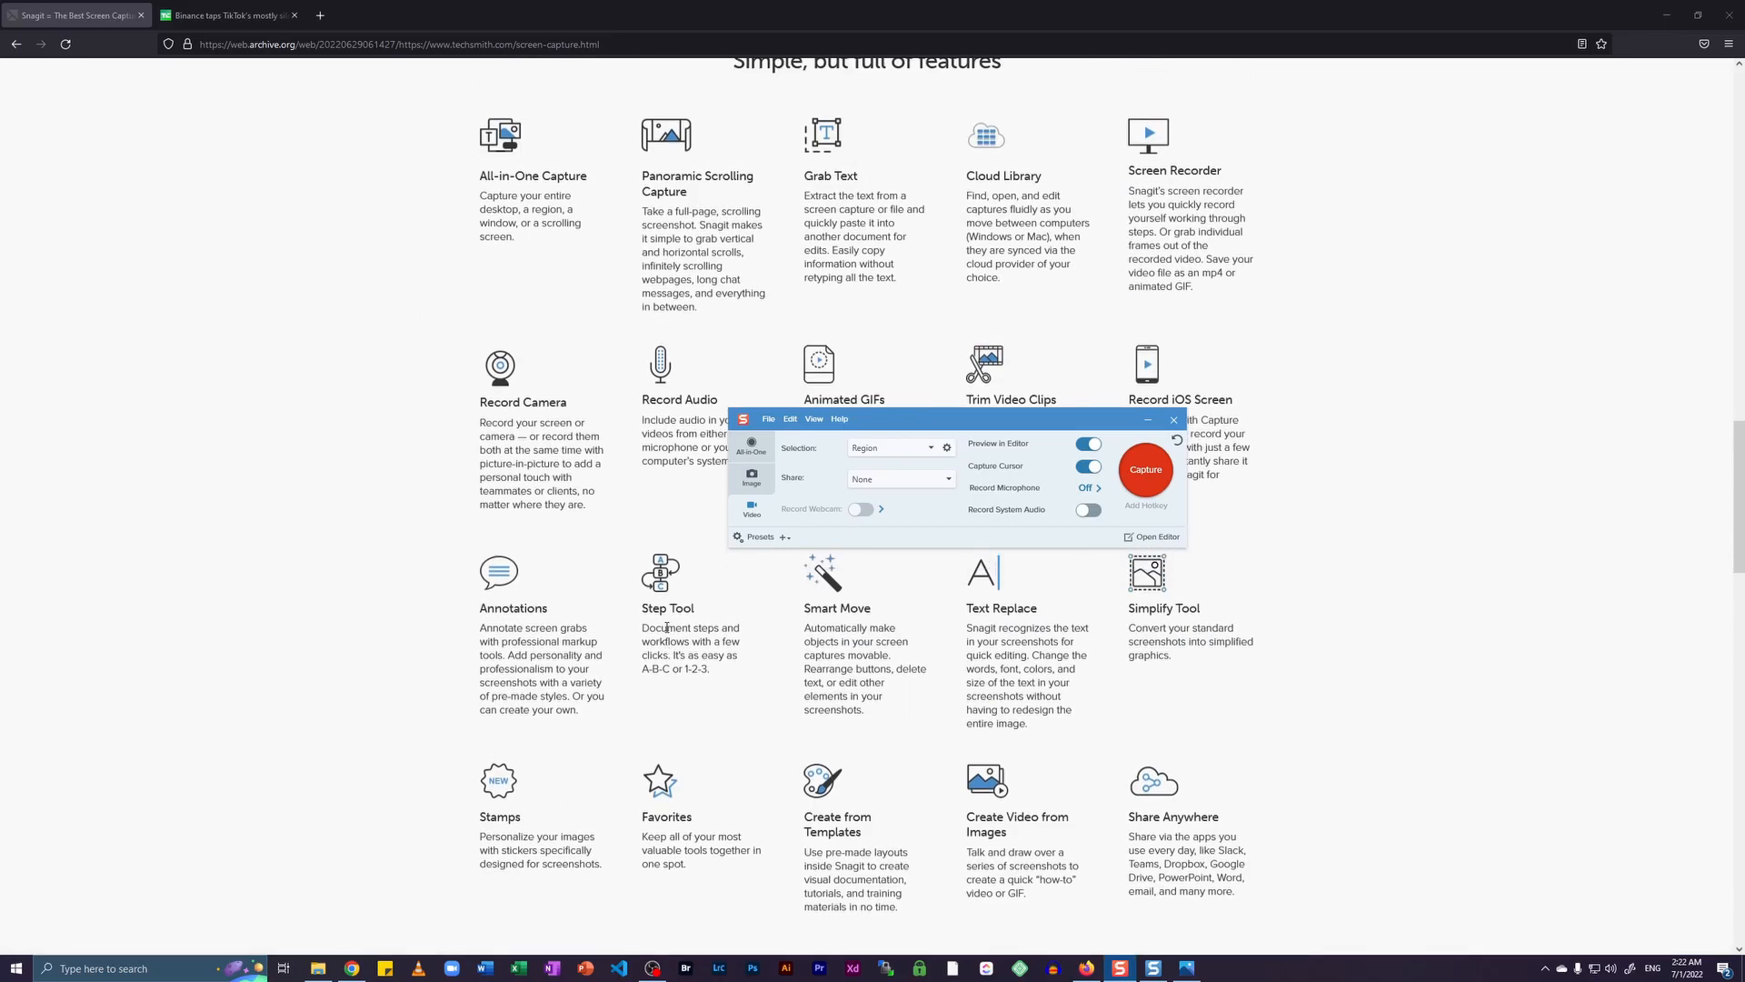
scroll(666, 627, "up", 20)
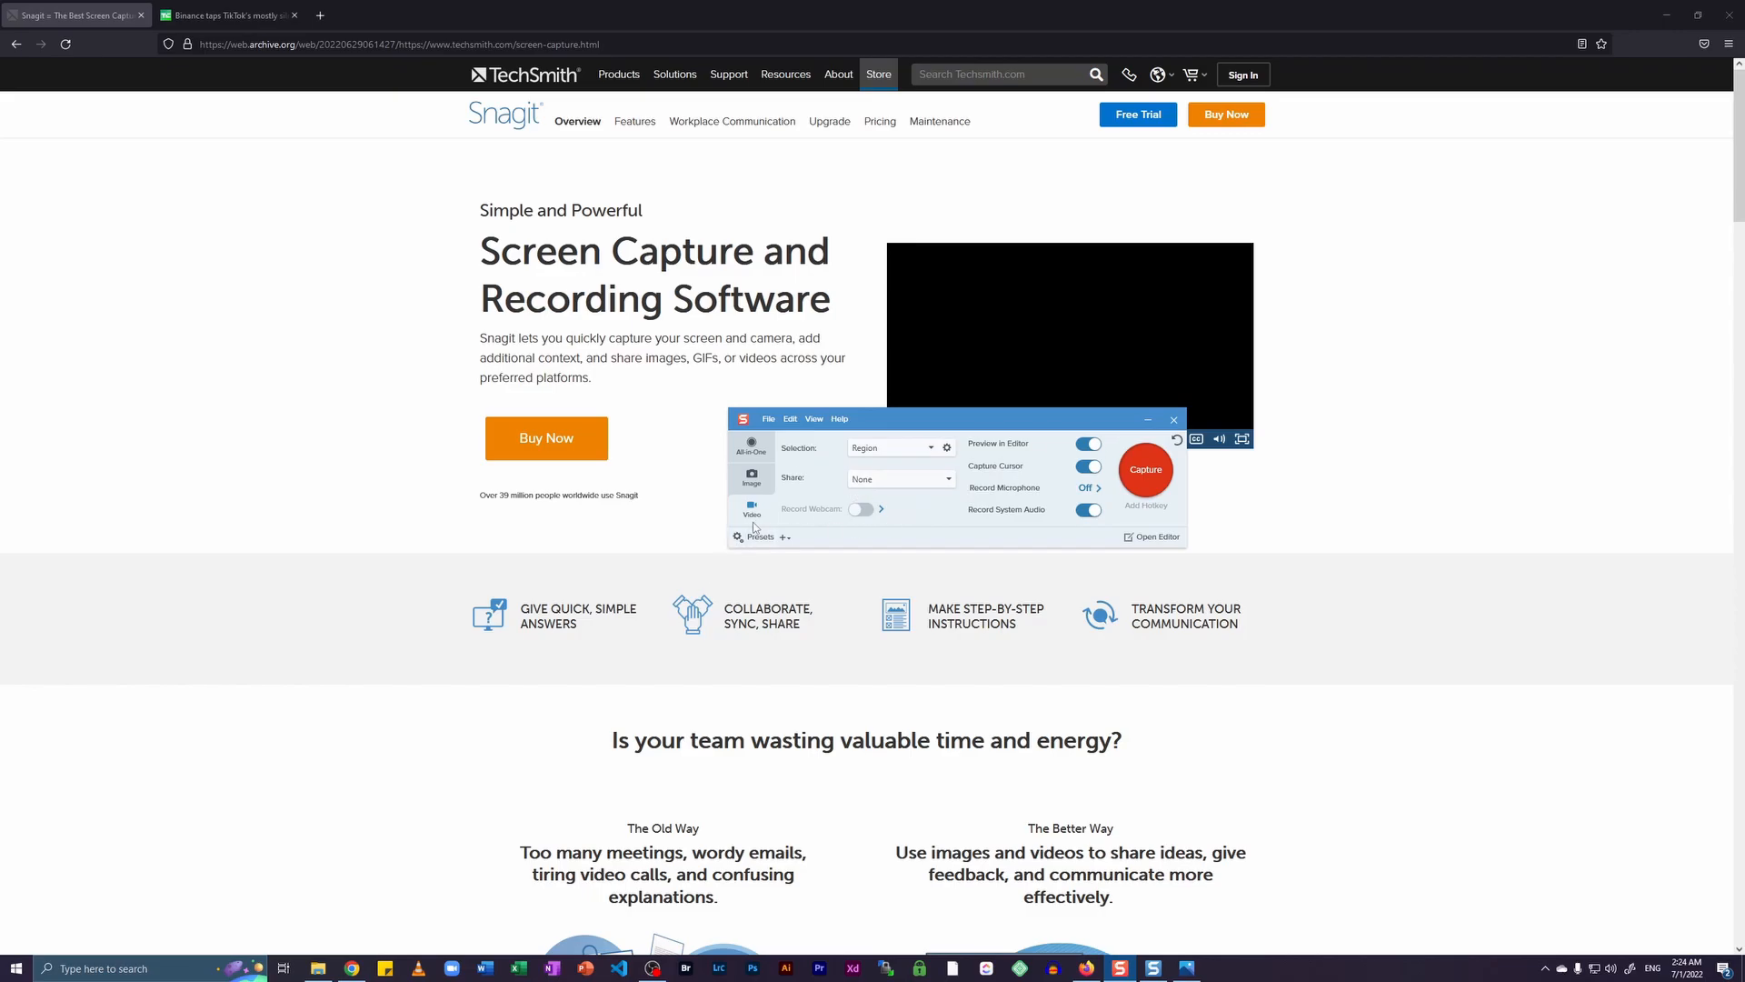
left_click(1147, 465)
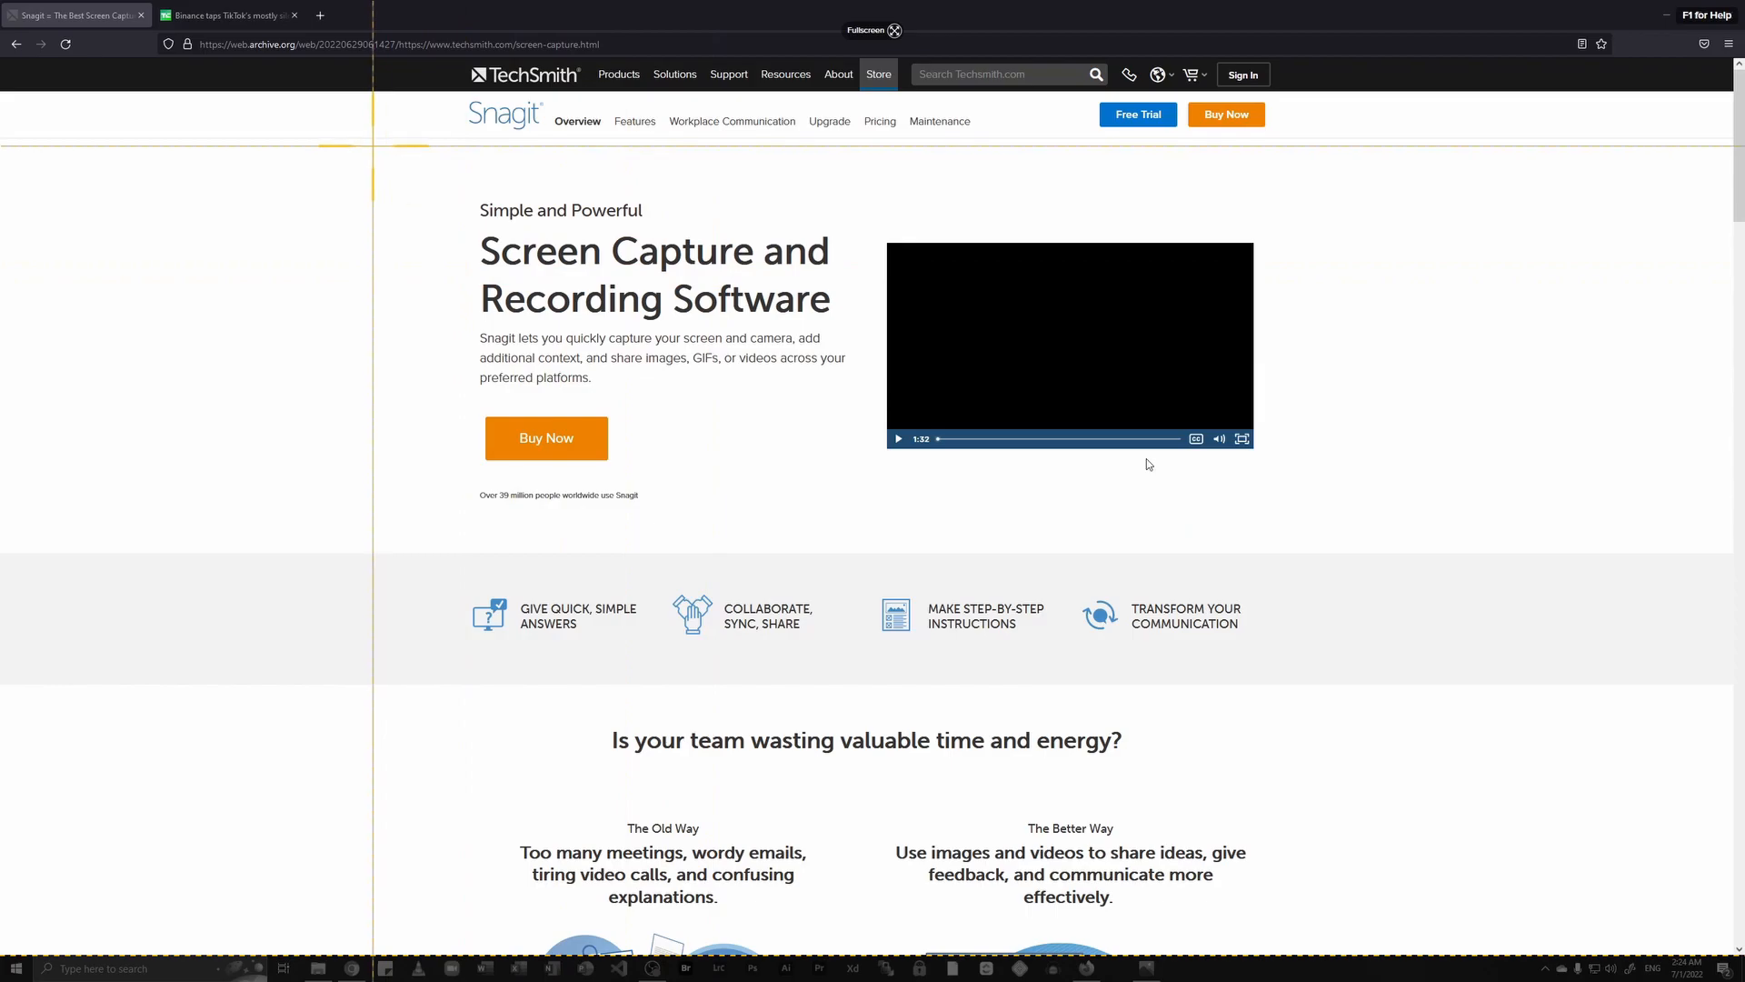
Frame the web page's central content as the recording region, adjusting its edges to about 1266 x 1058 pixels.
left_click_drag(459, 59, 1296, 776)
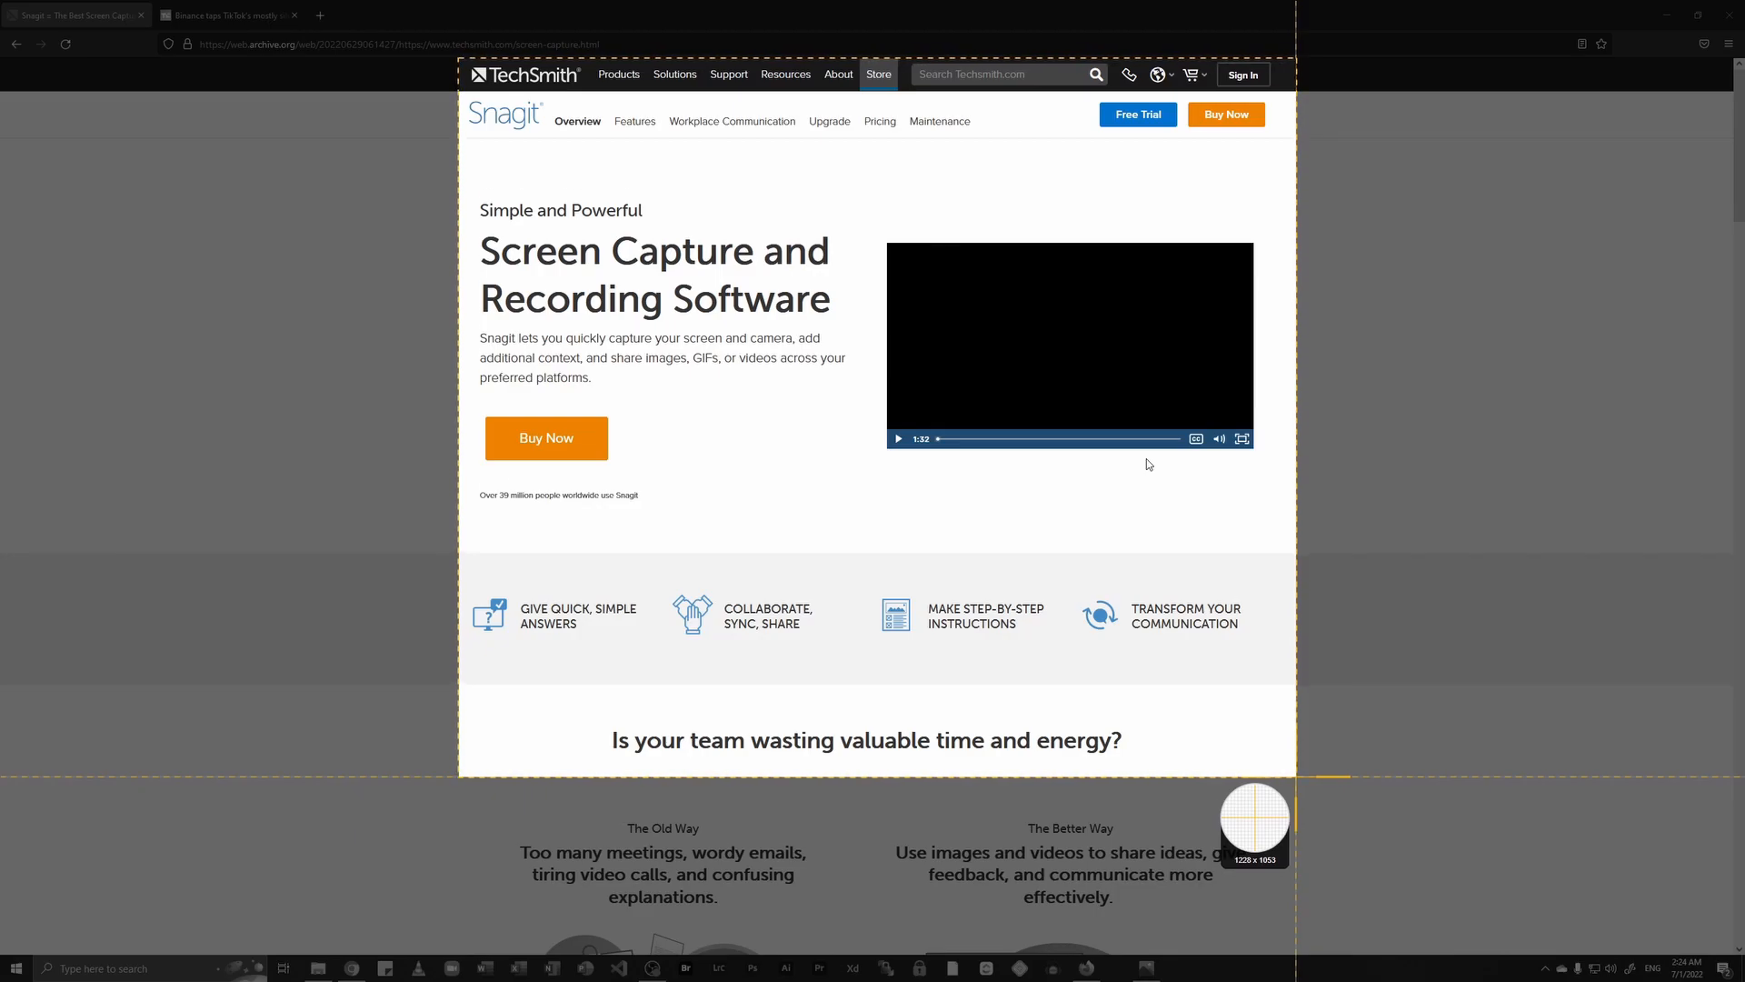
left_click_drag(1296, 776, 1283, 779)
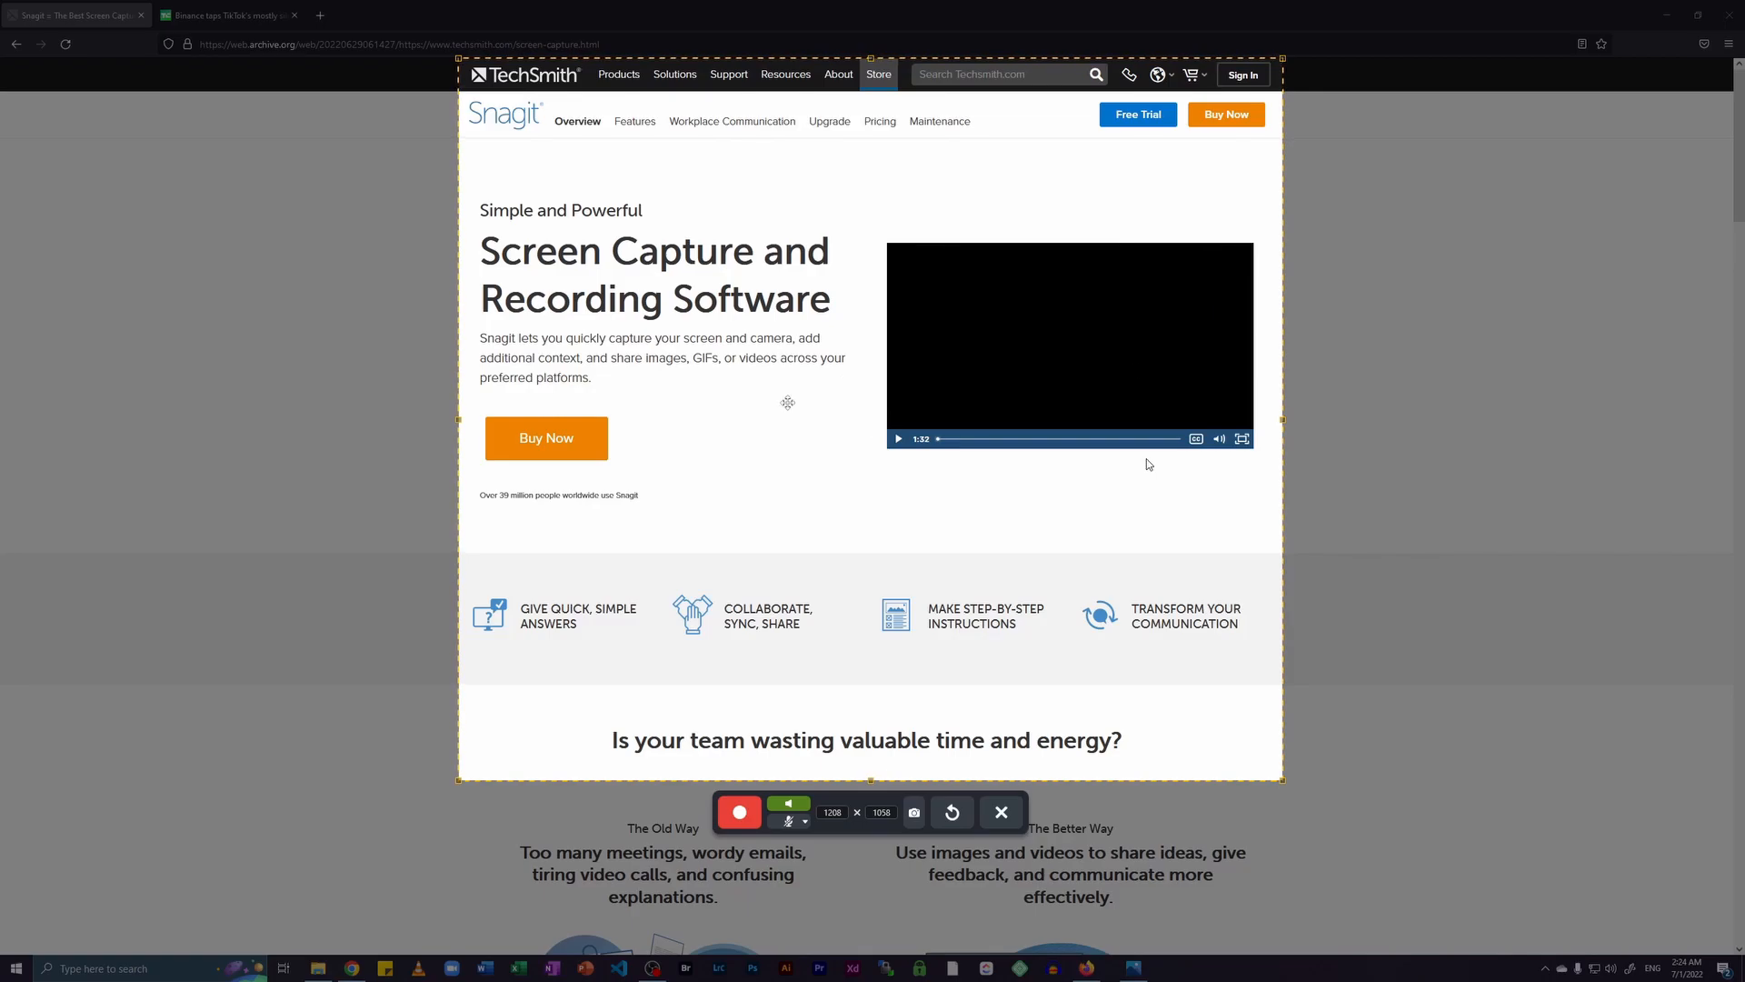
left_click_drag(459, 419, 443, 419)
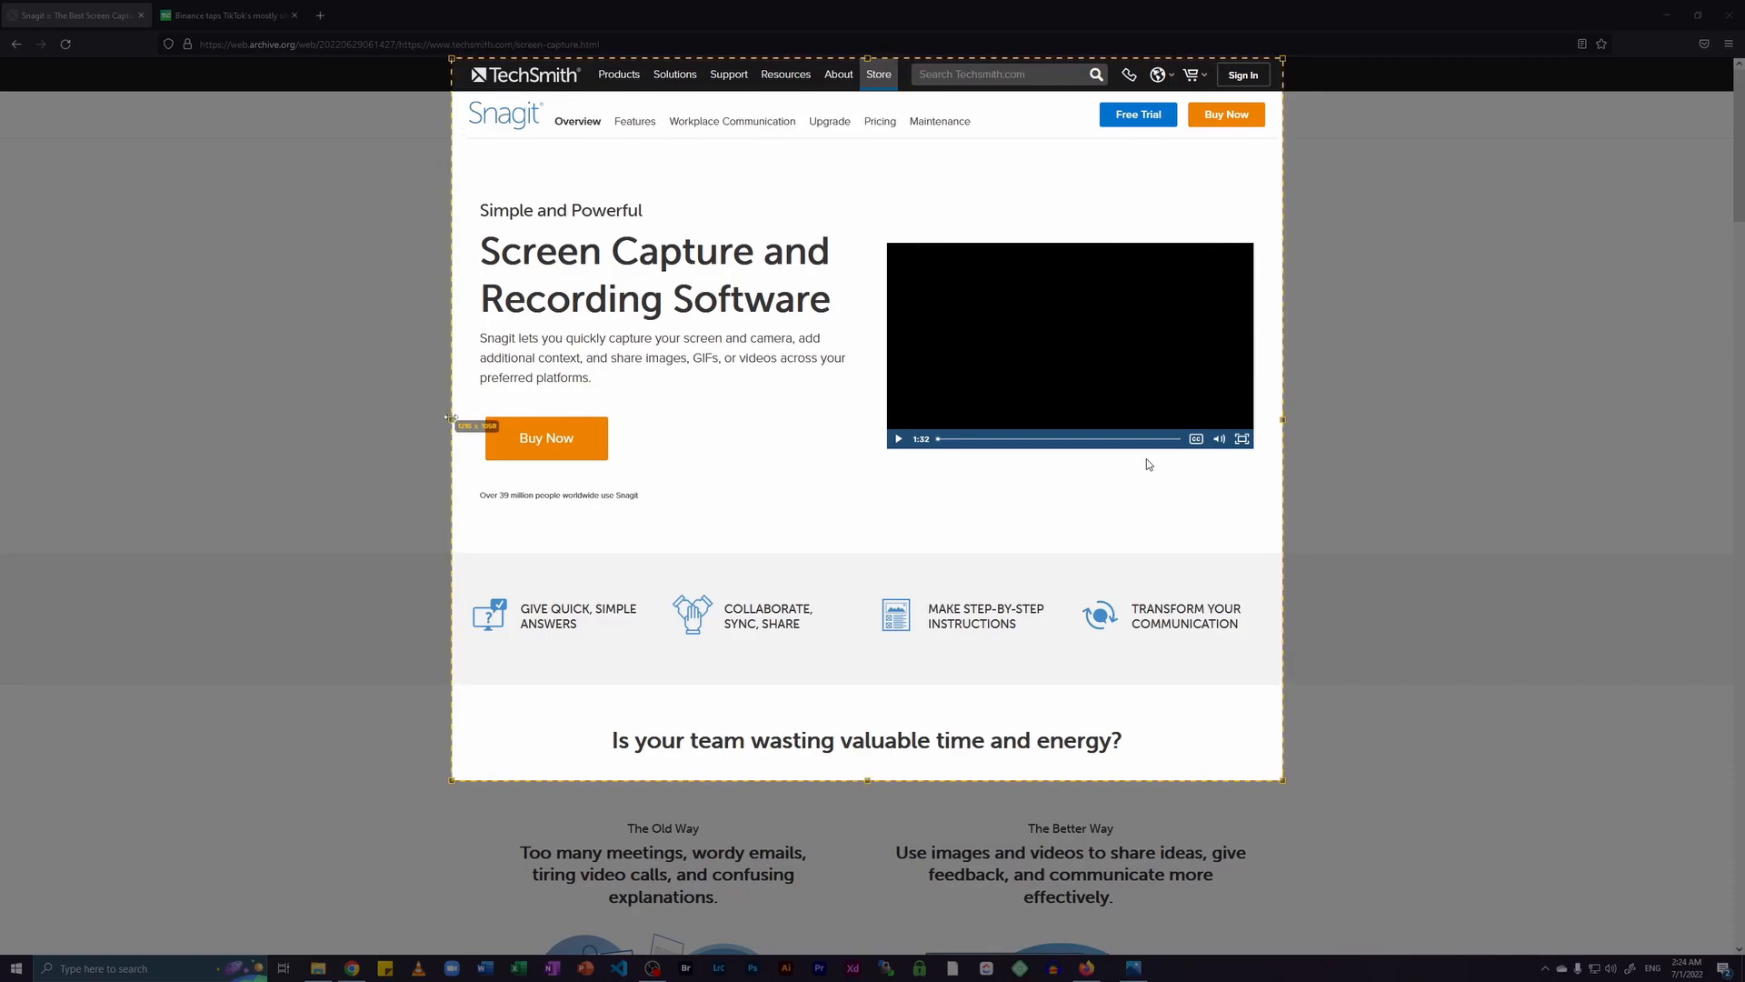
left_click_drag(1285, 424, 1305, 421)
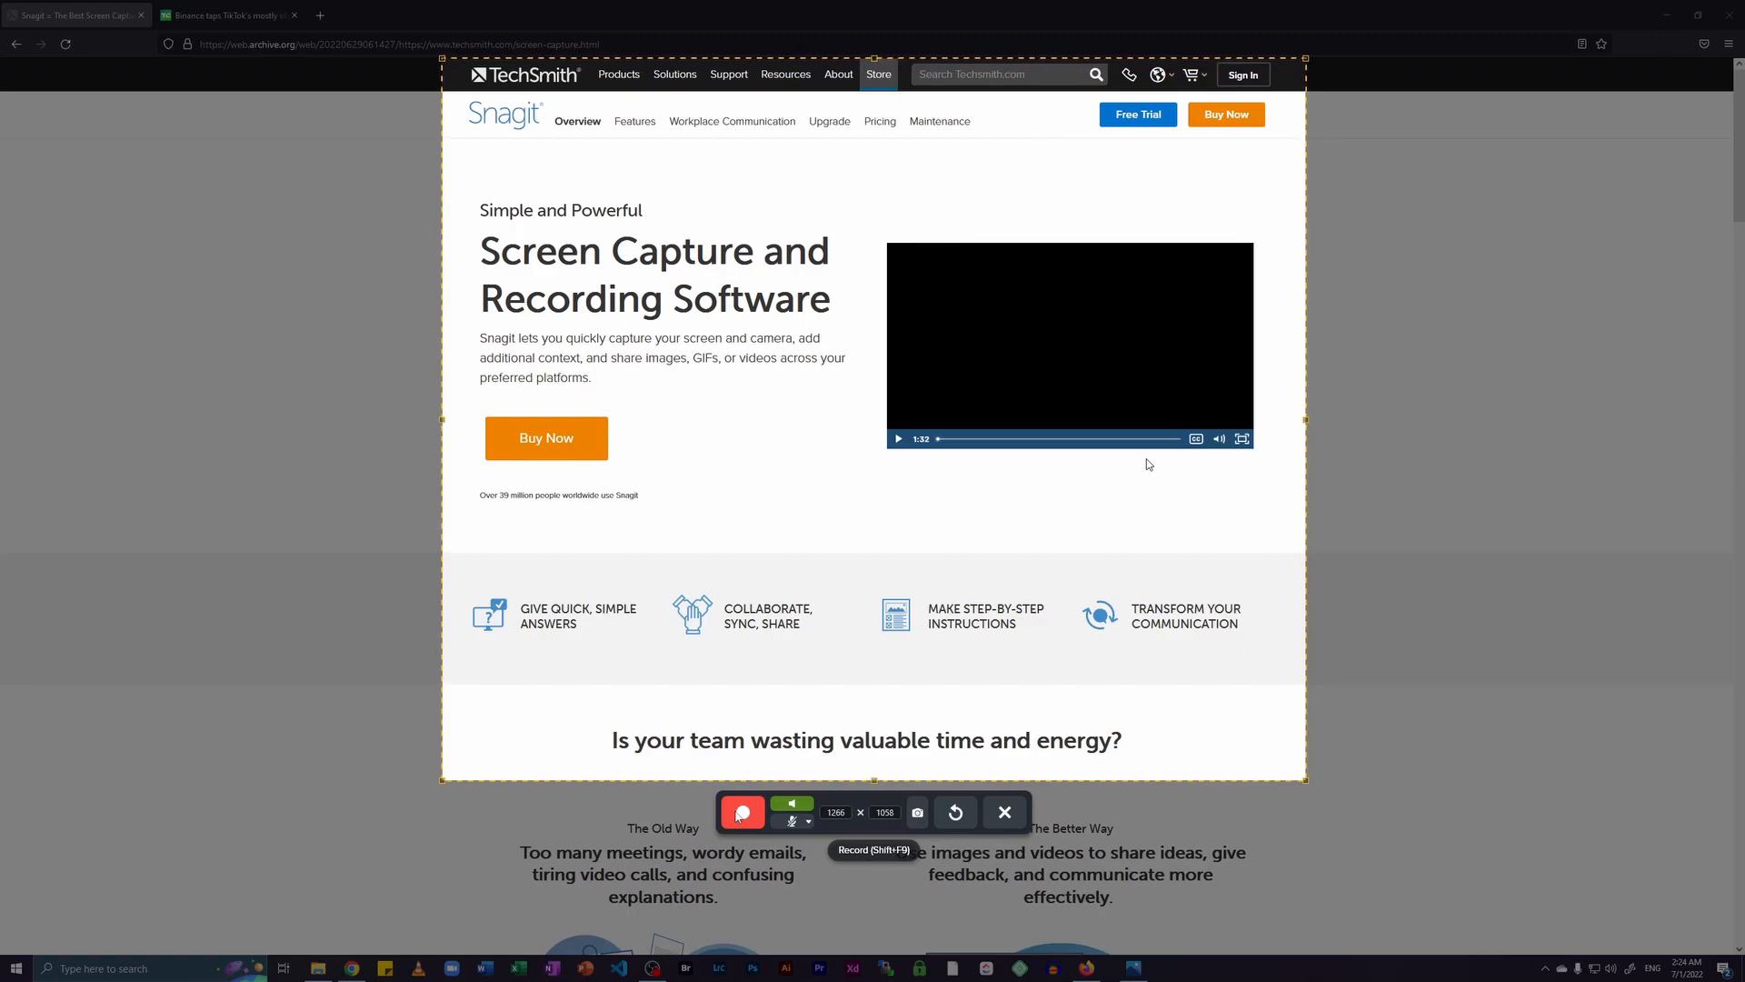
Record a scroll through the Snagit page down to the Get Snagit Today section, then pause and stop the recording.
left_click(740, 812)
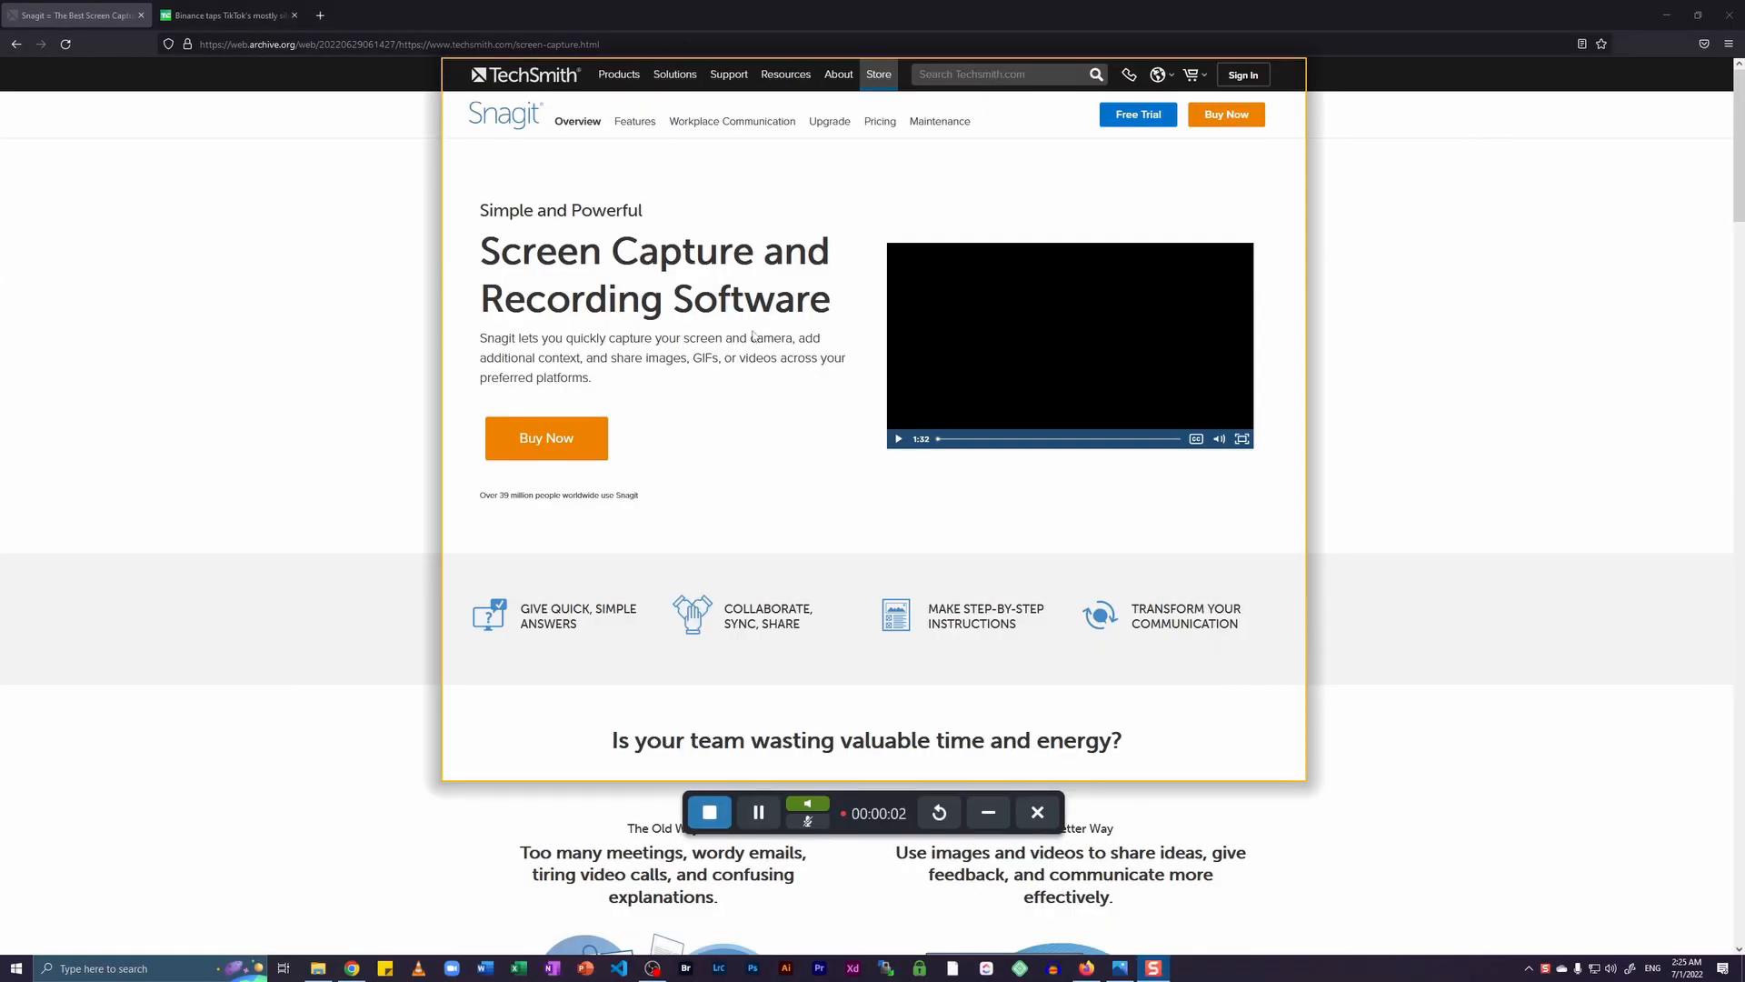
scroll(636, 445, "down", 2)
scroll(1071, 486, "down", 6)
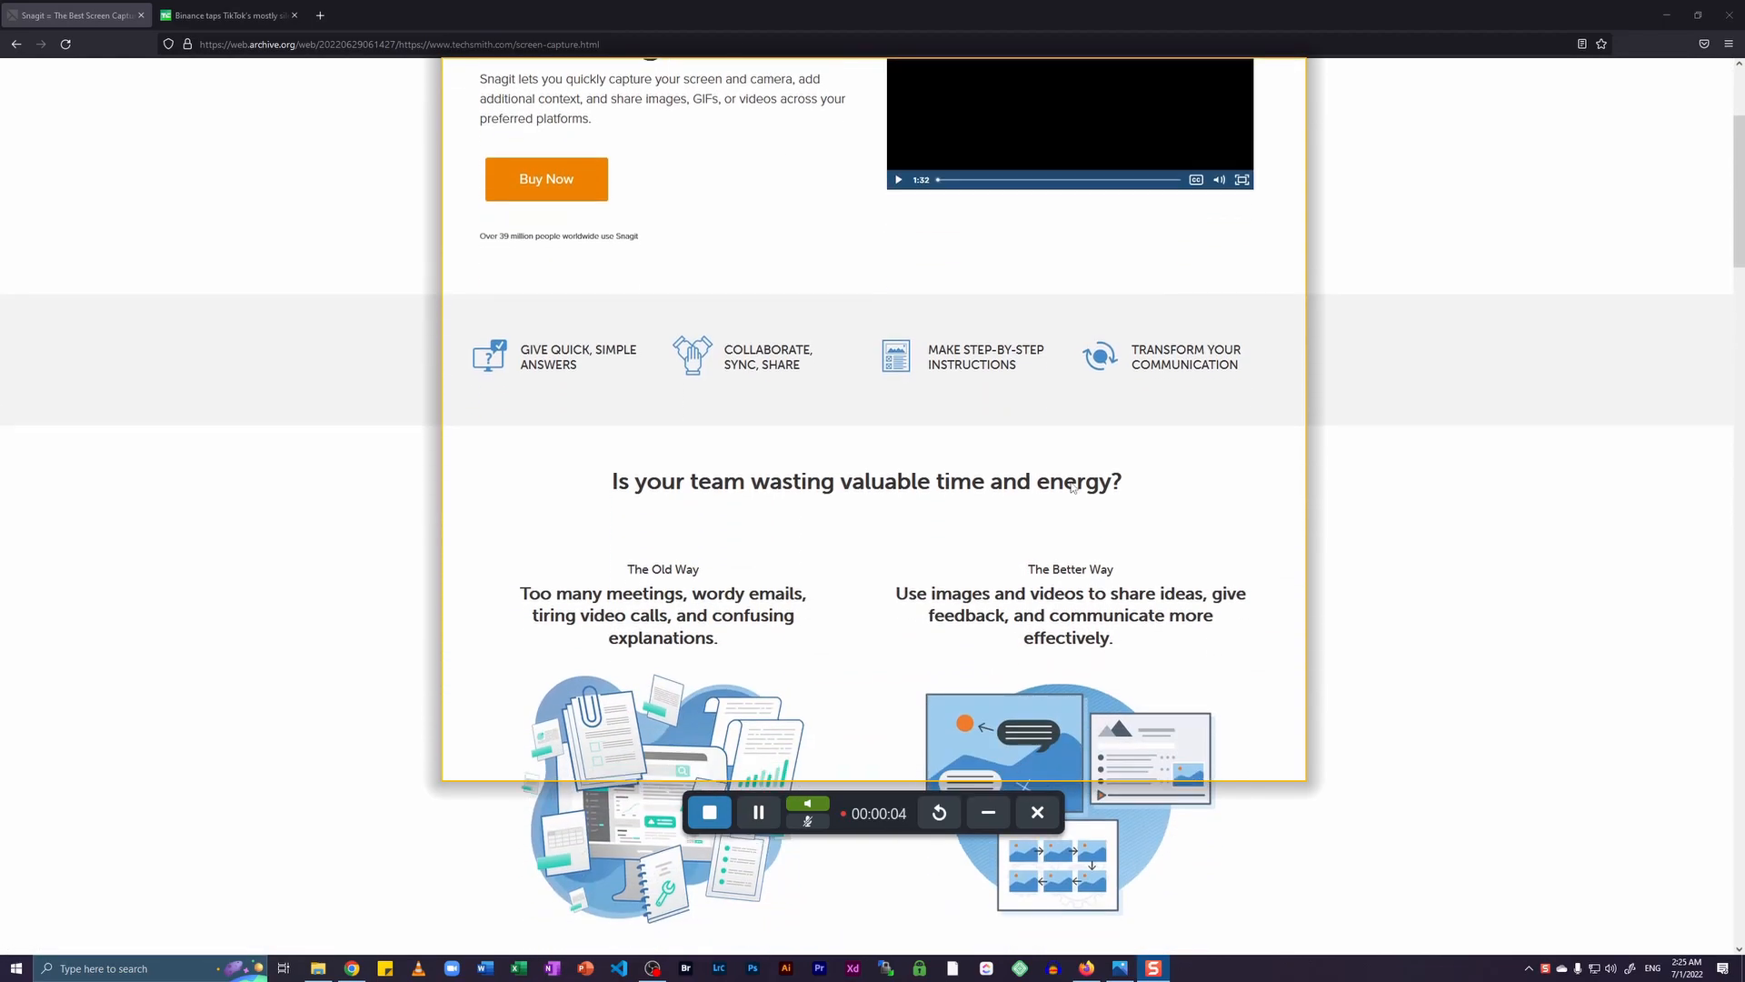
scroll(1071, 486, "down", 5)
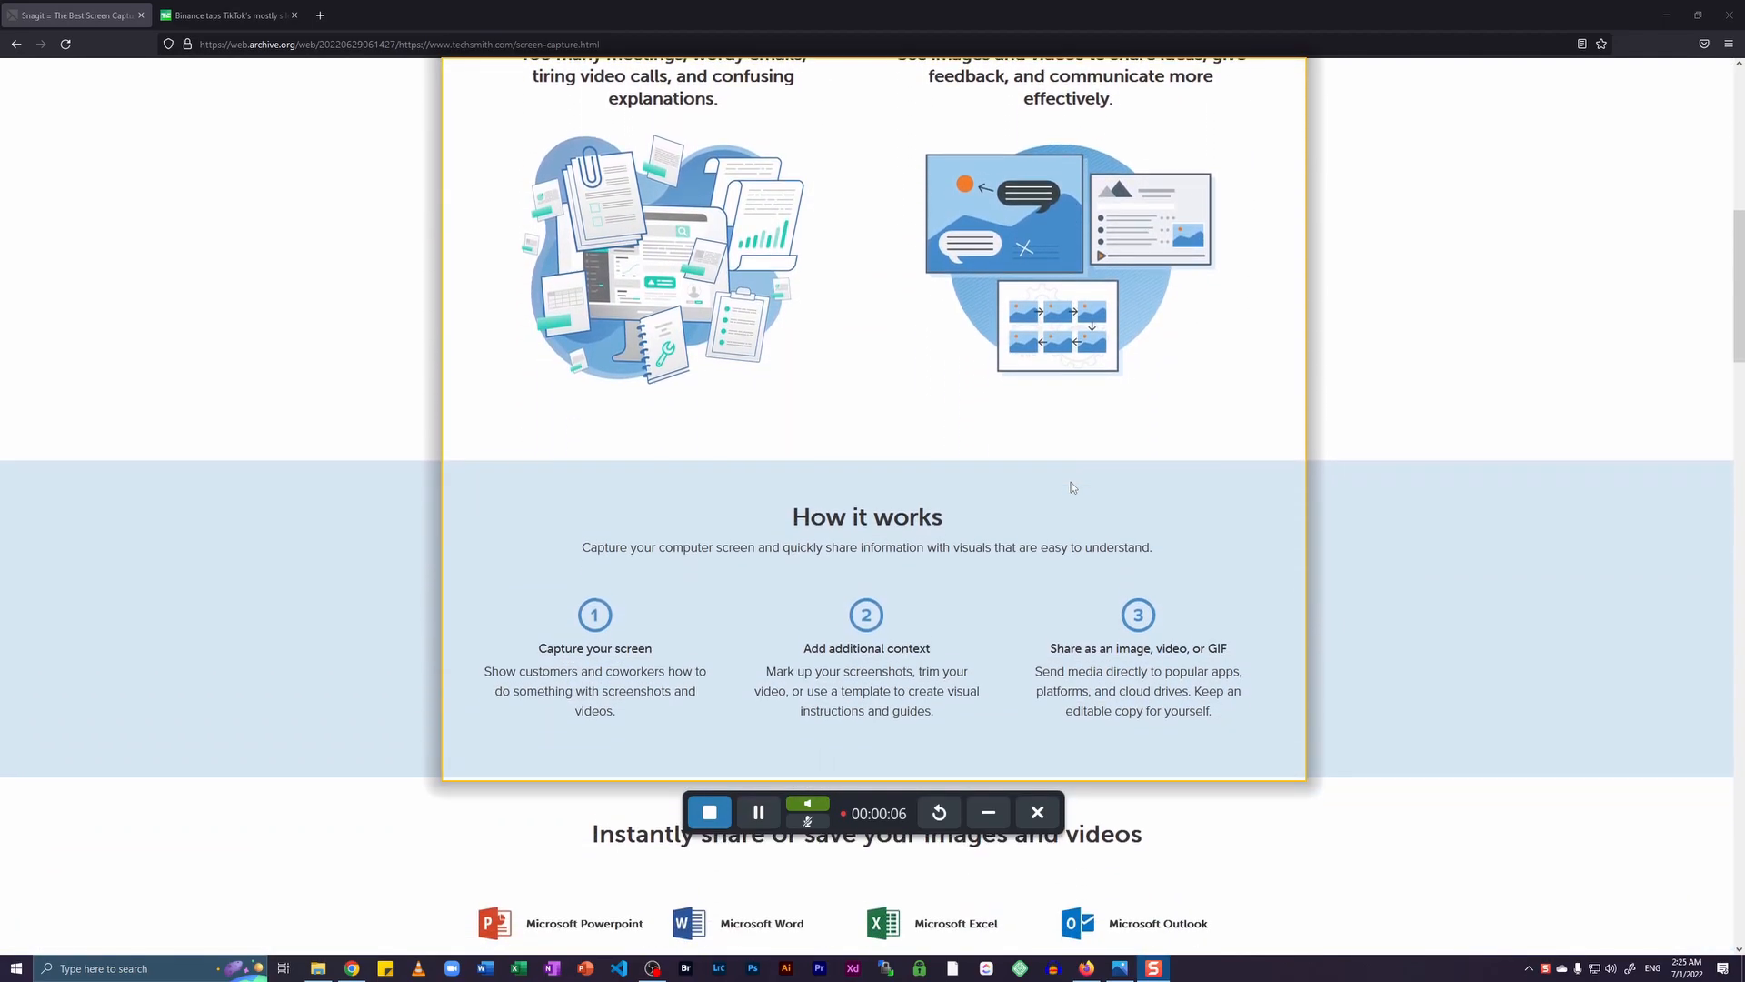
scroll(1066, 485, "down", 6)
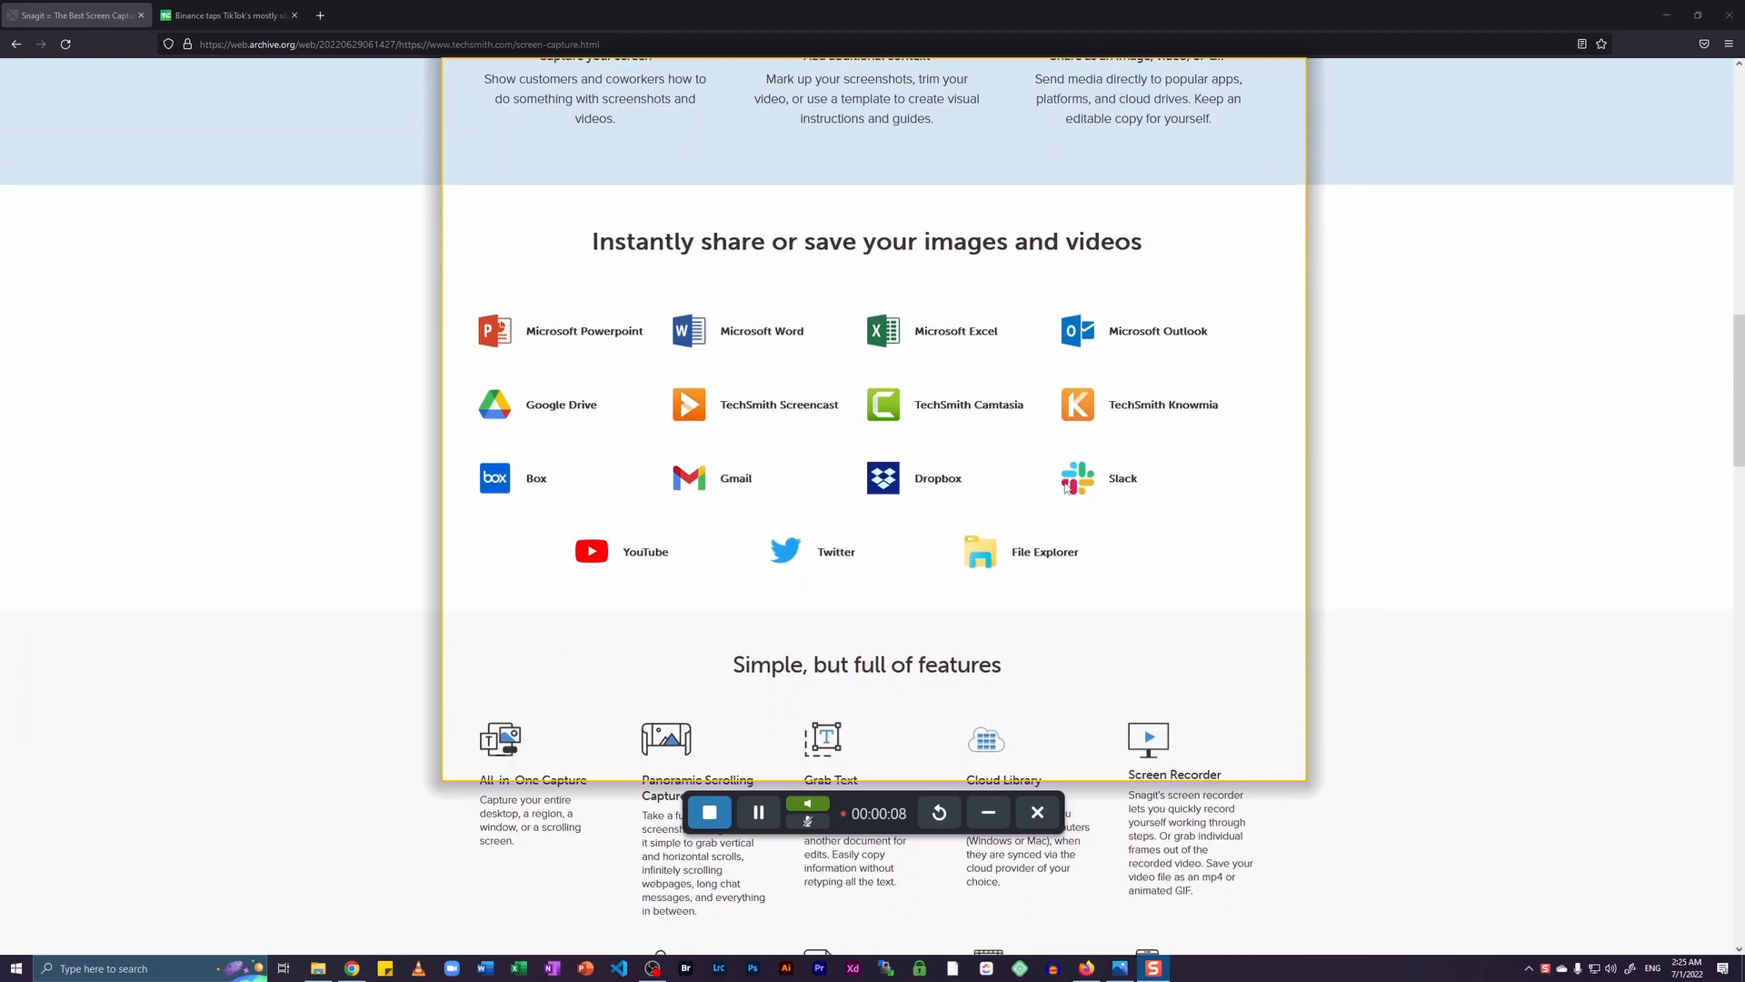
scroll(1066, 488, "down", 8)
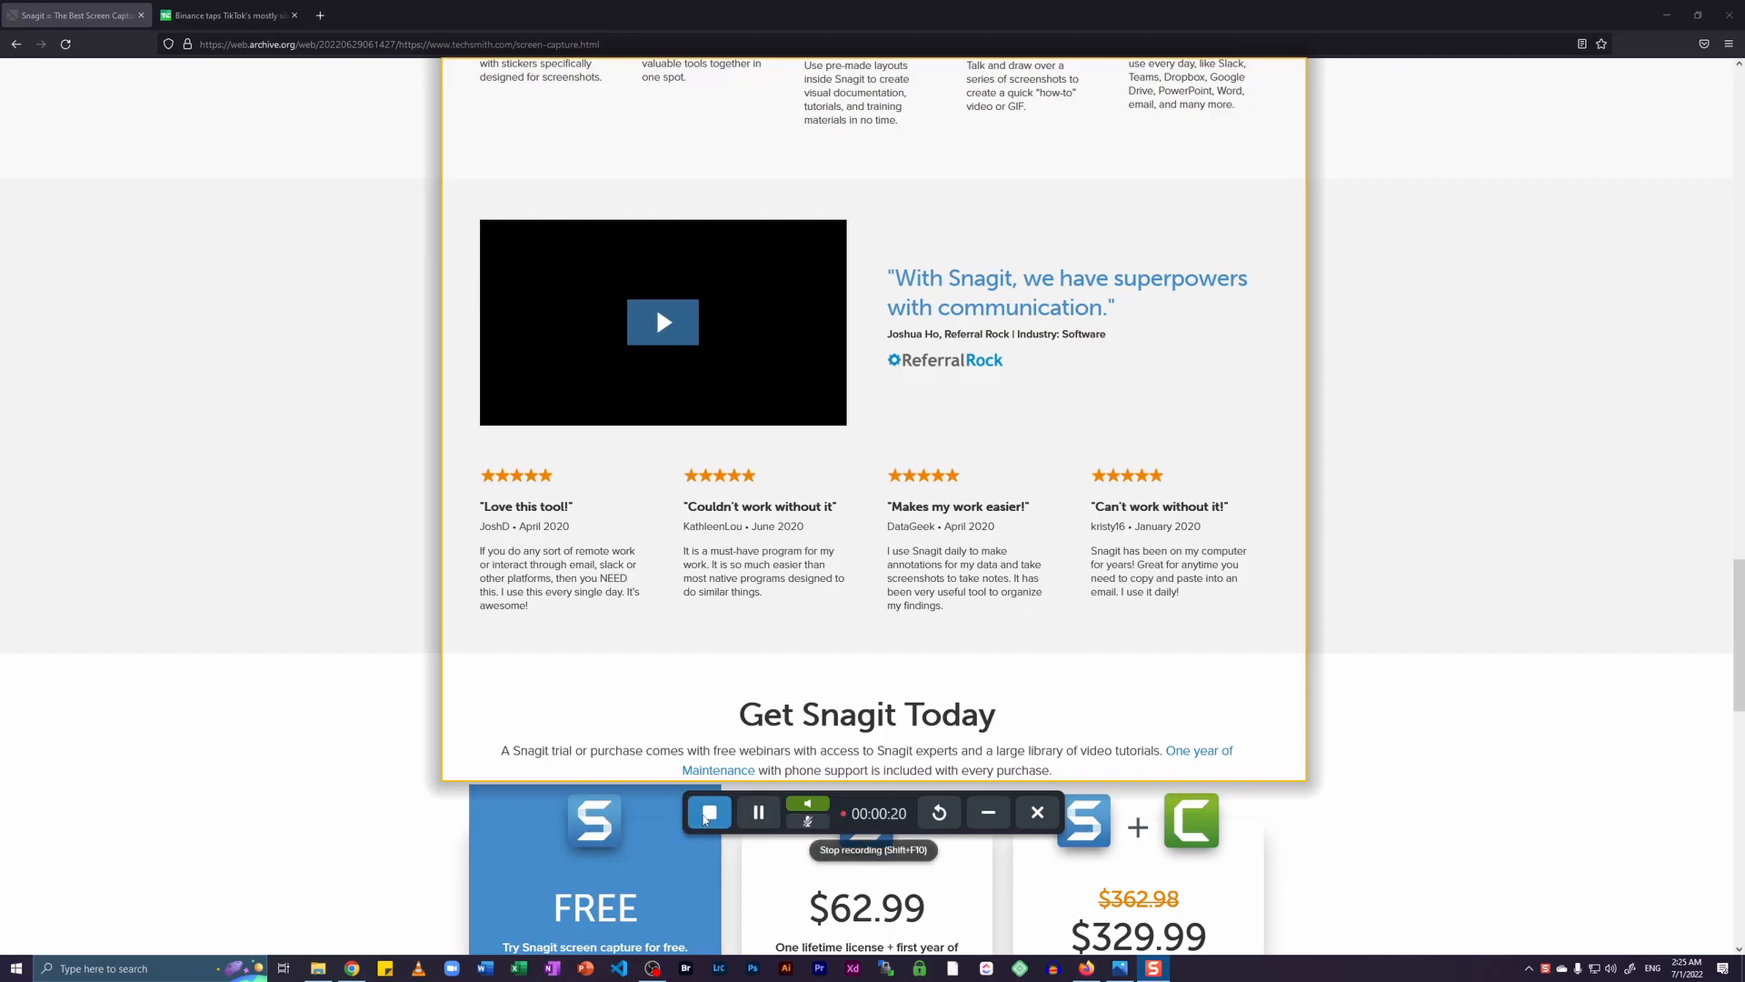
left_click(759, 811)
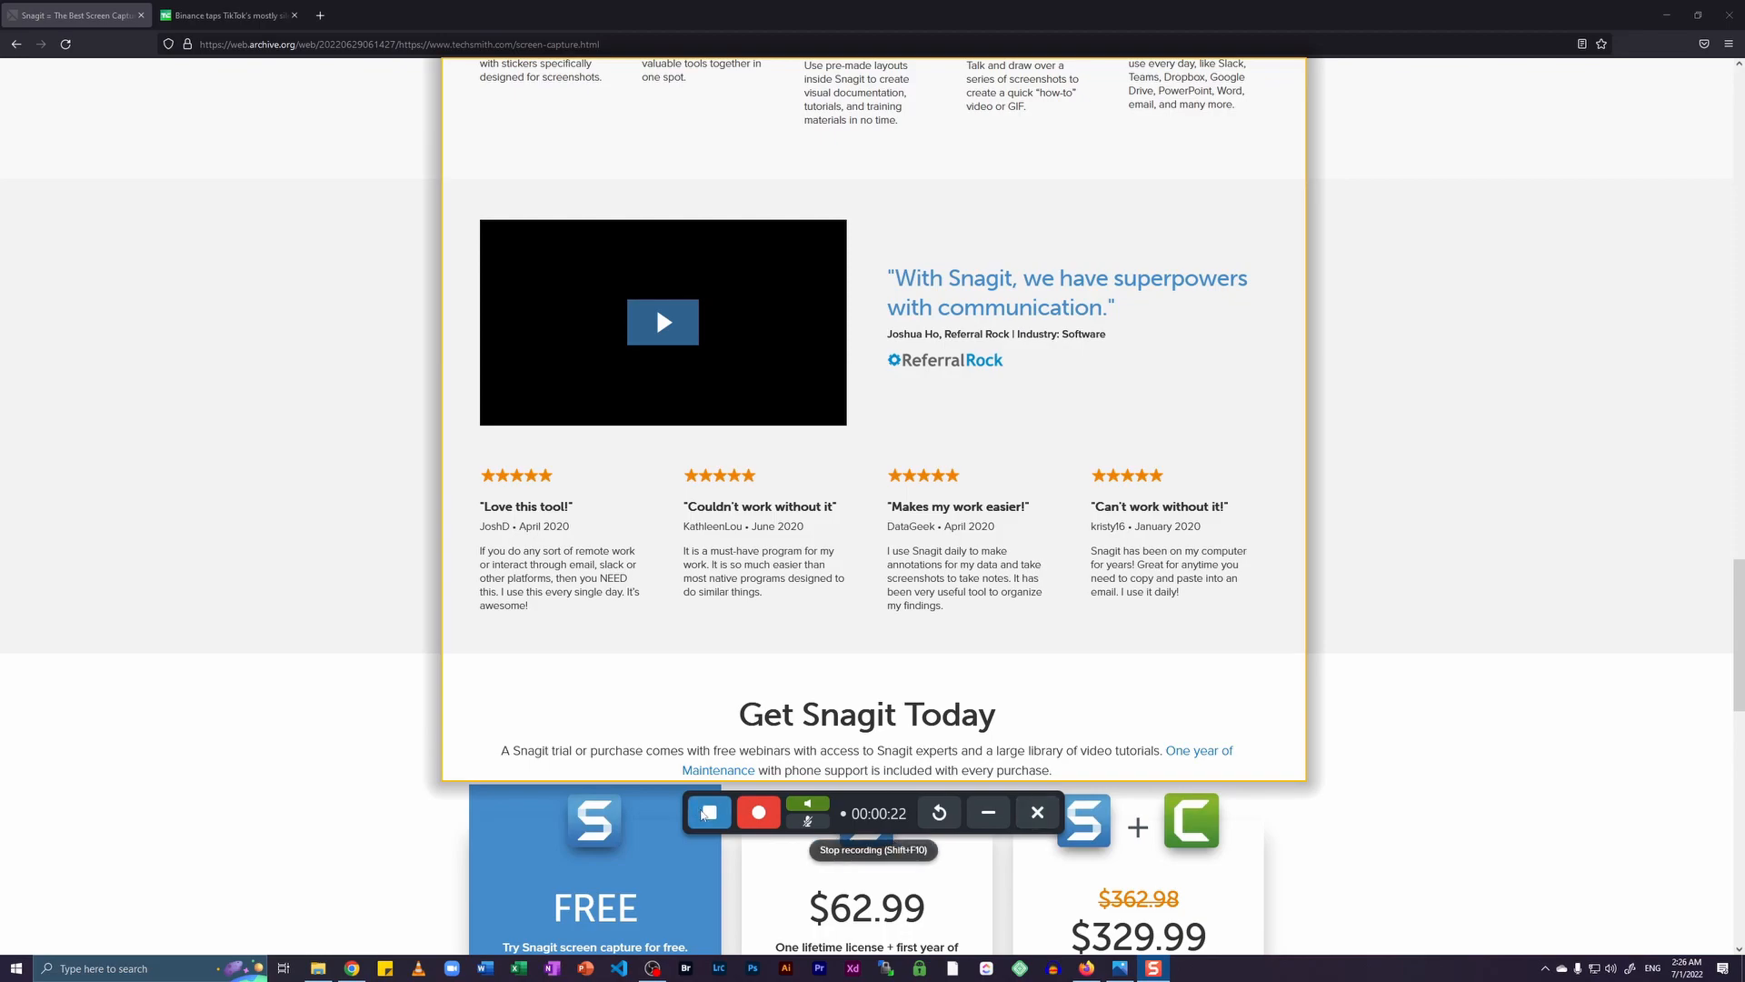
left_click(707, 811)
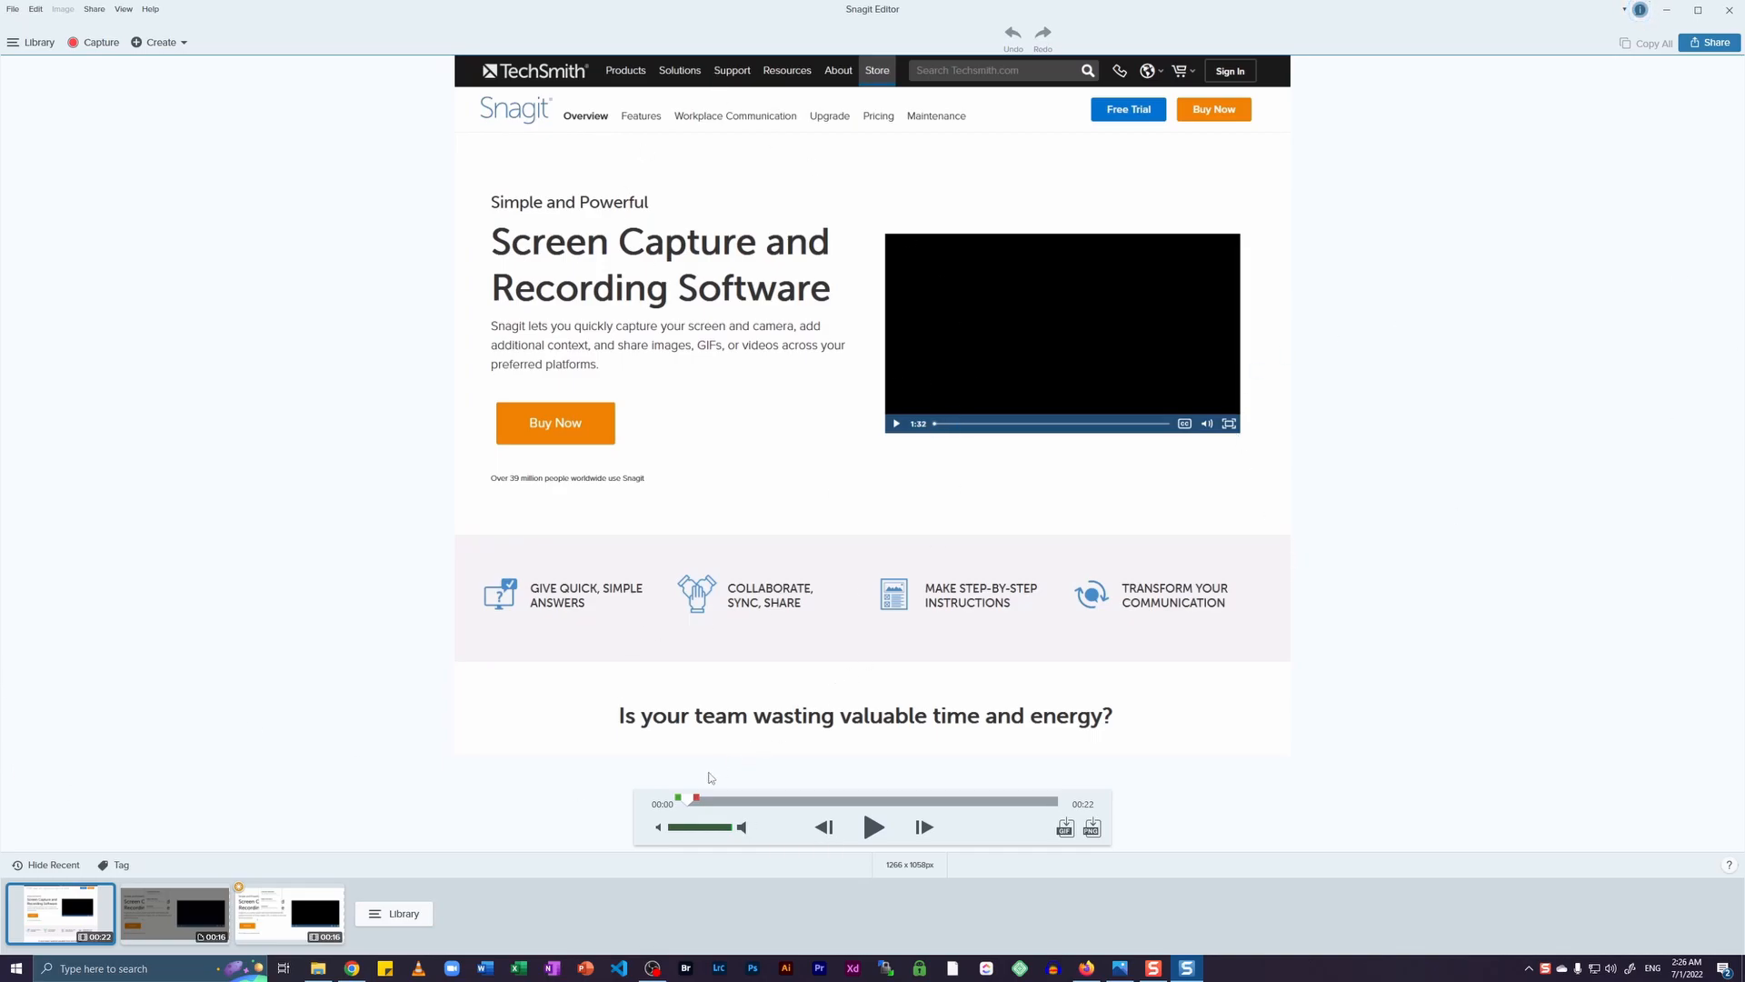
Cut the recording from about its midpoint to the end at 00:22, and return the playhead to 00:00.
left_click_drag(696, 801, 1059, 799)
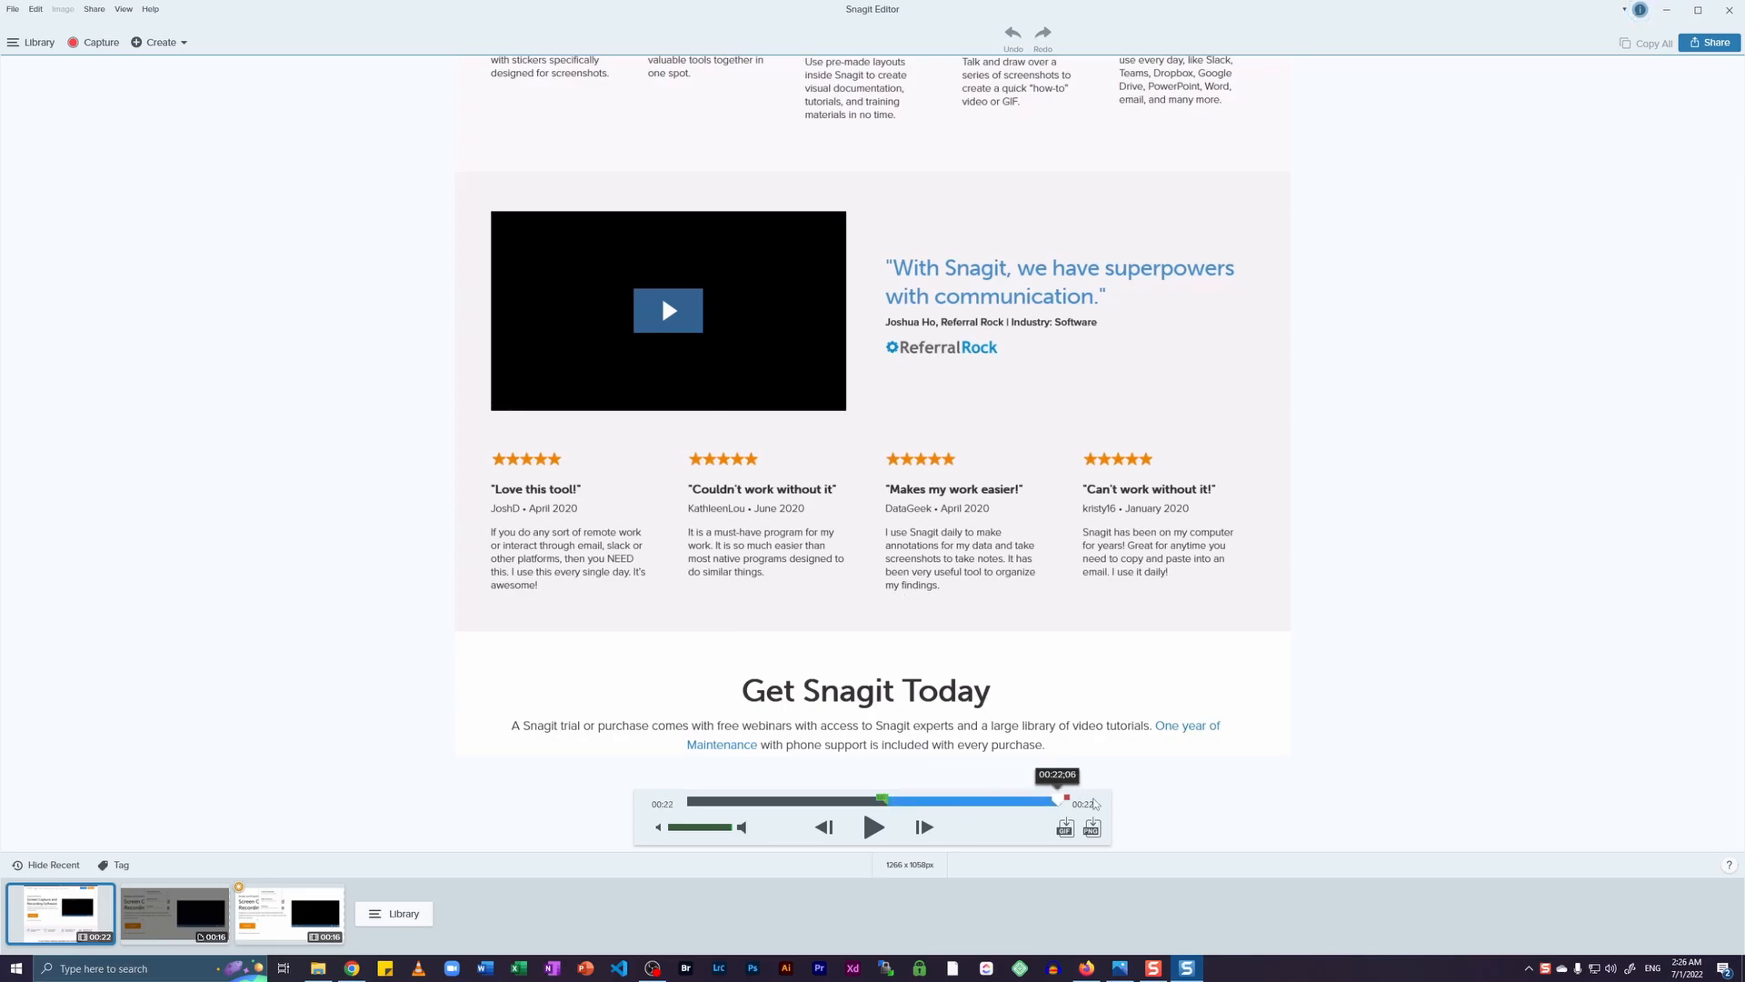
key("Return")
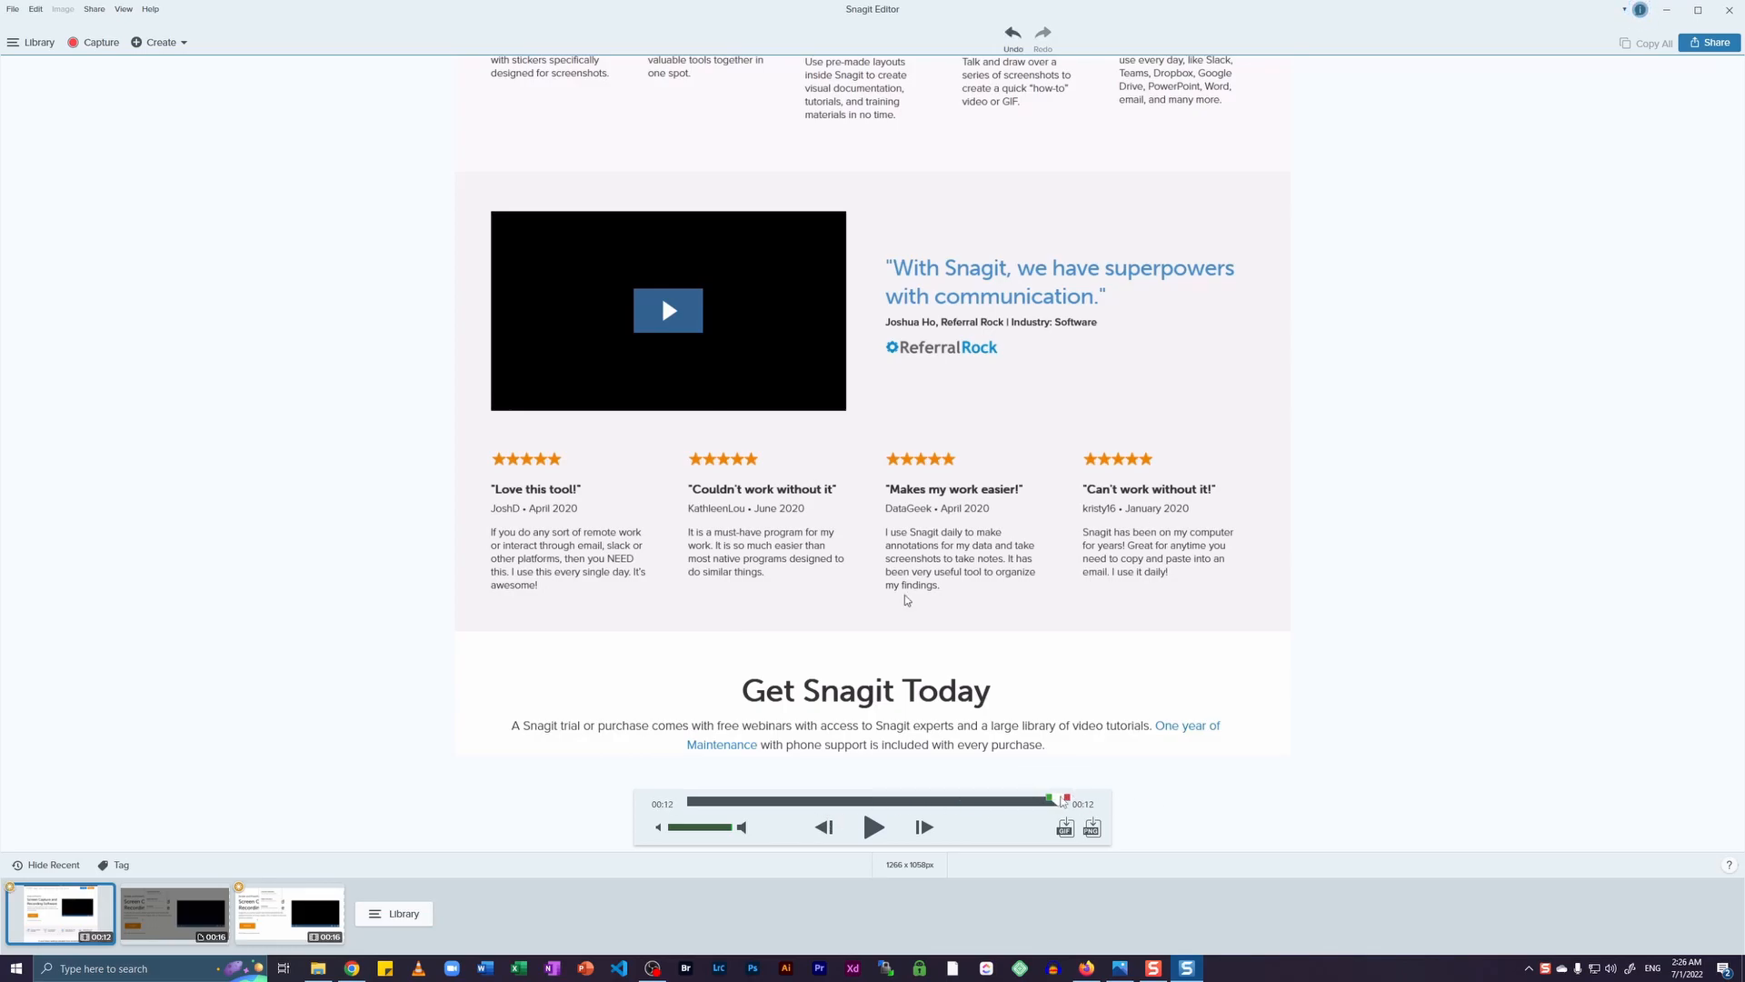
left_click(734, 800)
left_click_drag(734, 799, 693, 798)
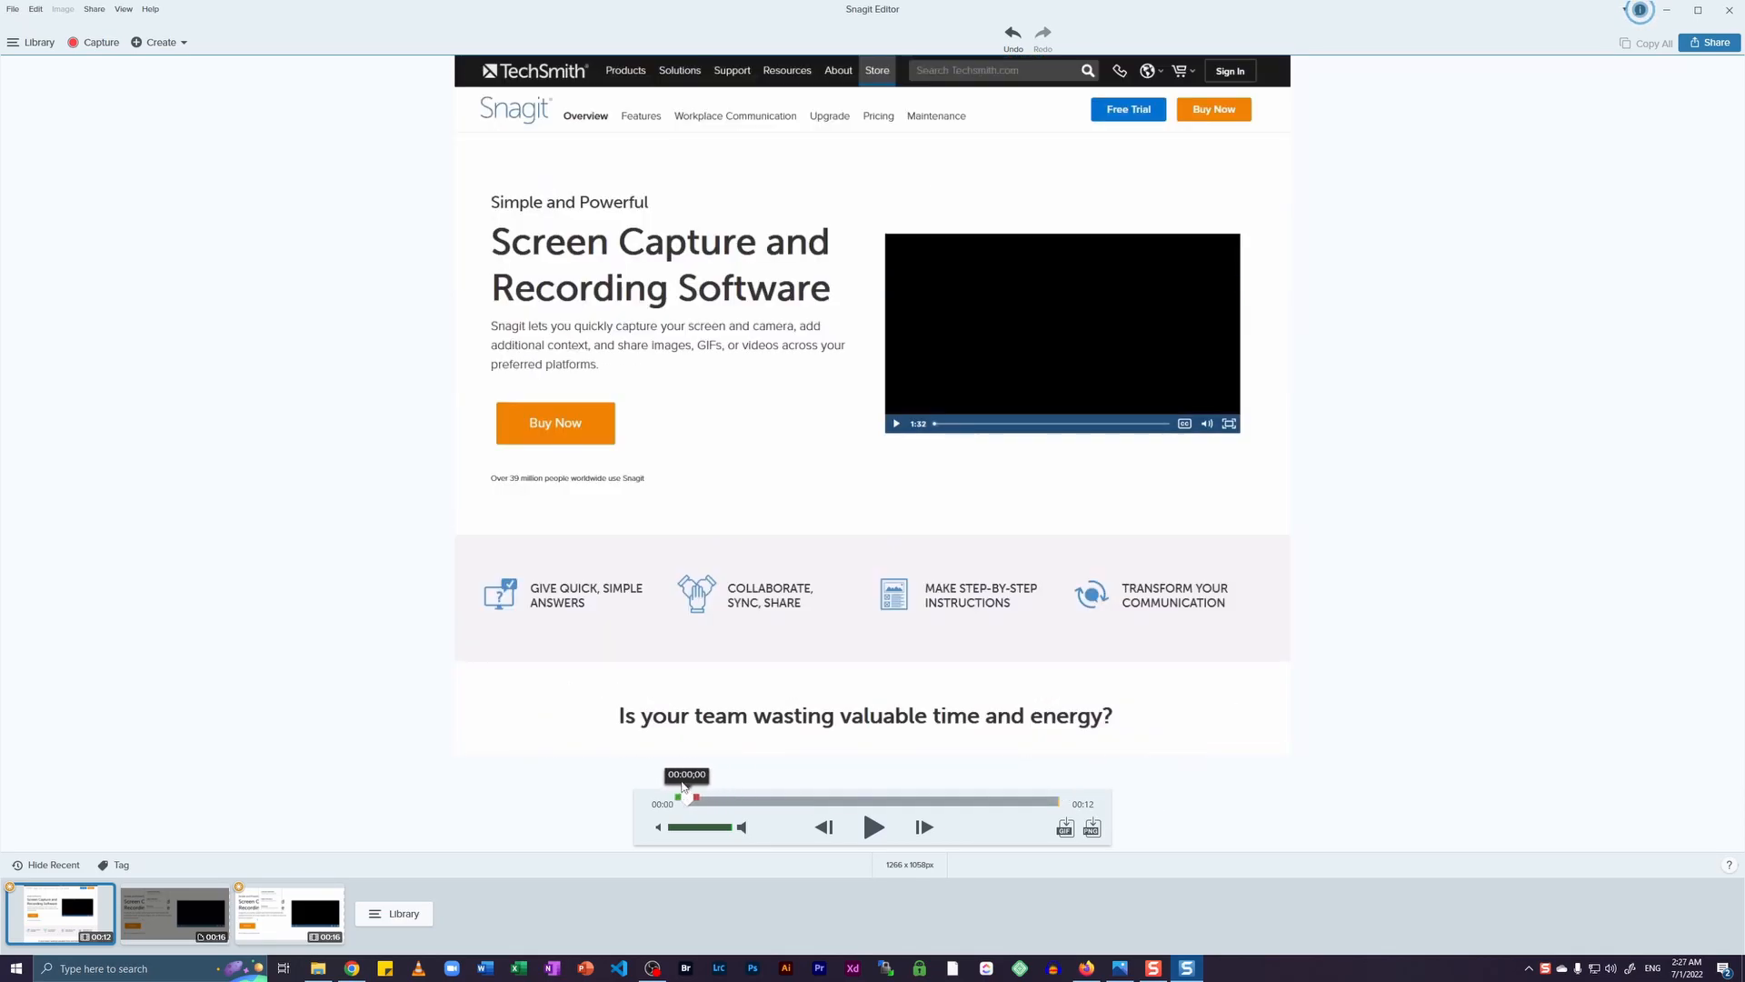
Share the trimmed video to a file, saving it on the Desktop as an MP4 named "recording".
left_click(1727, 42)
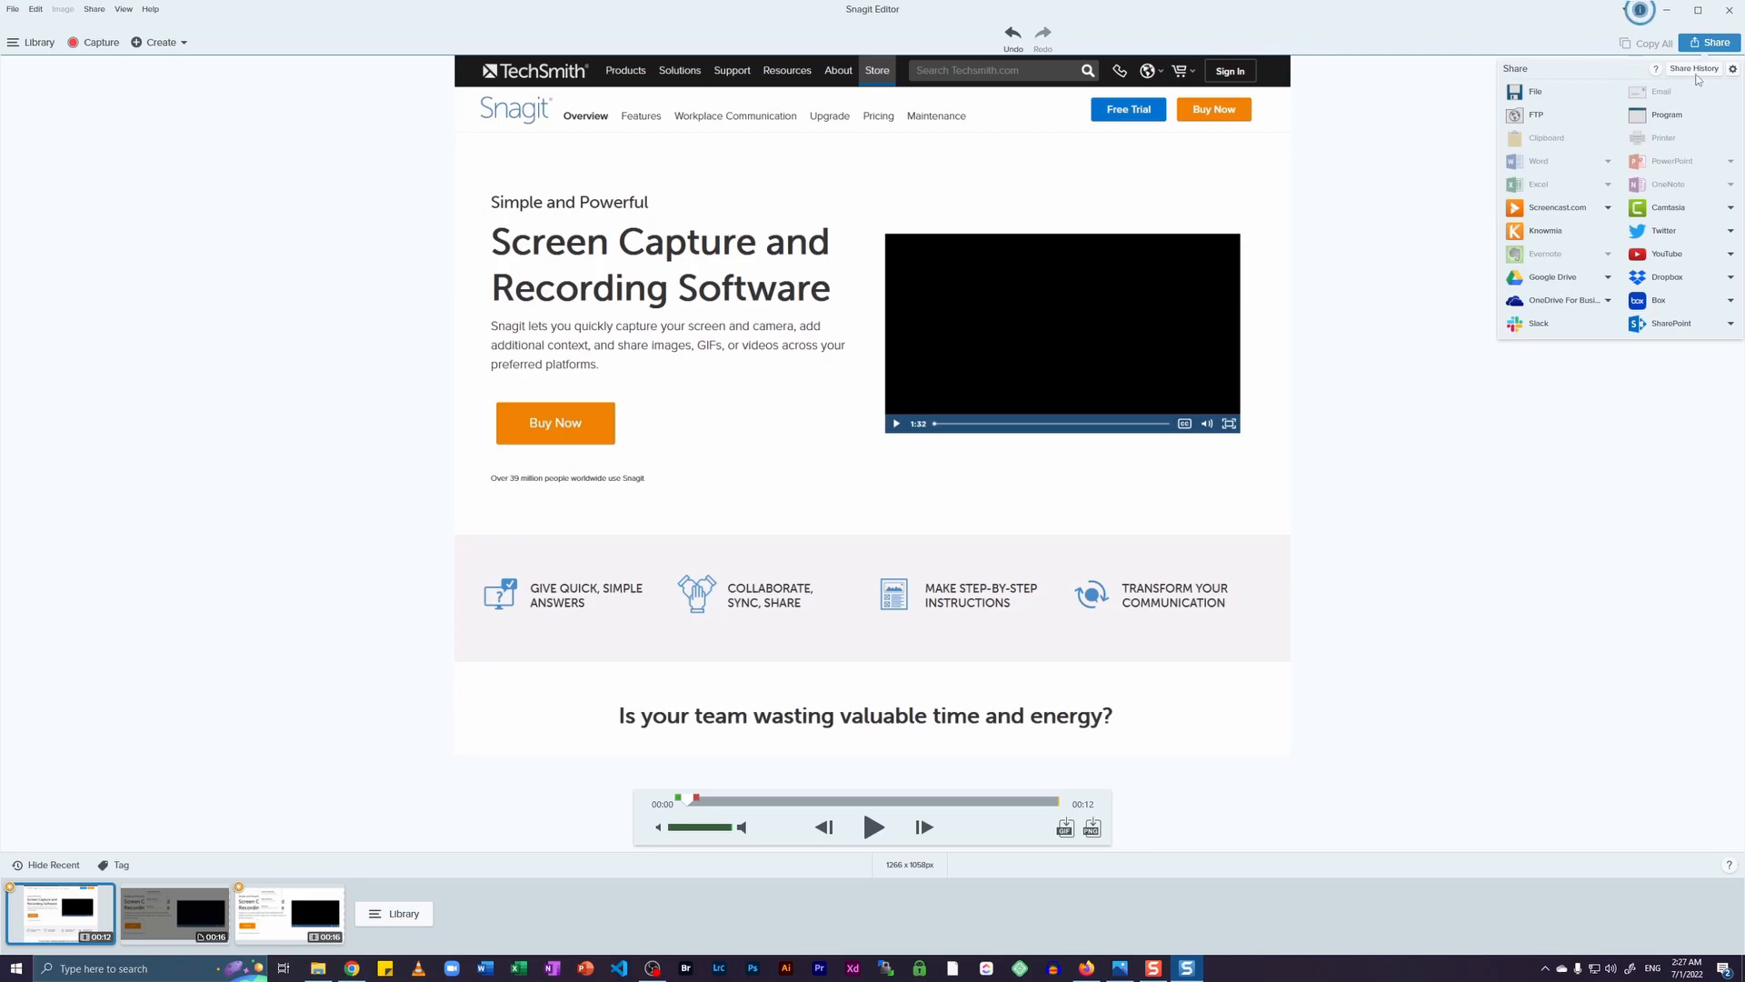
left_click(1534, 91)
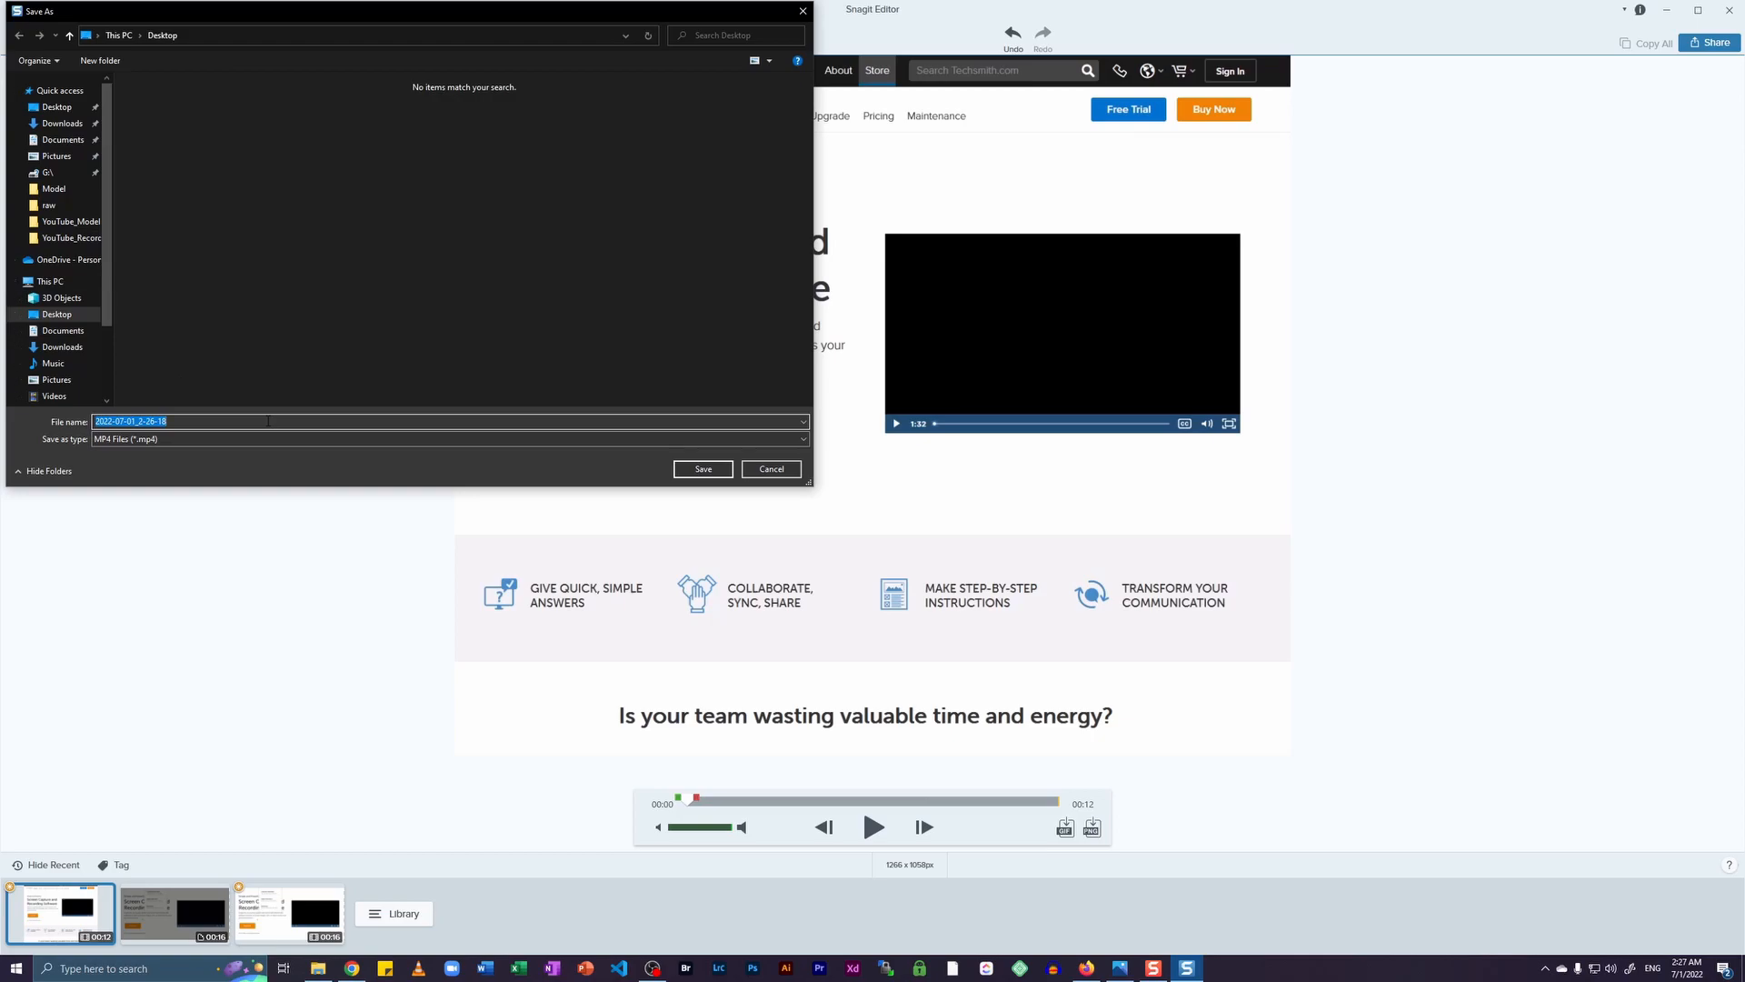
type("recording")
key("Return")
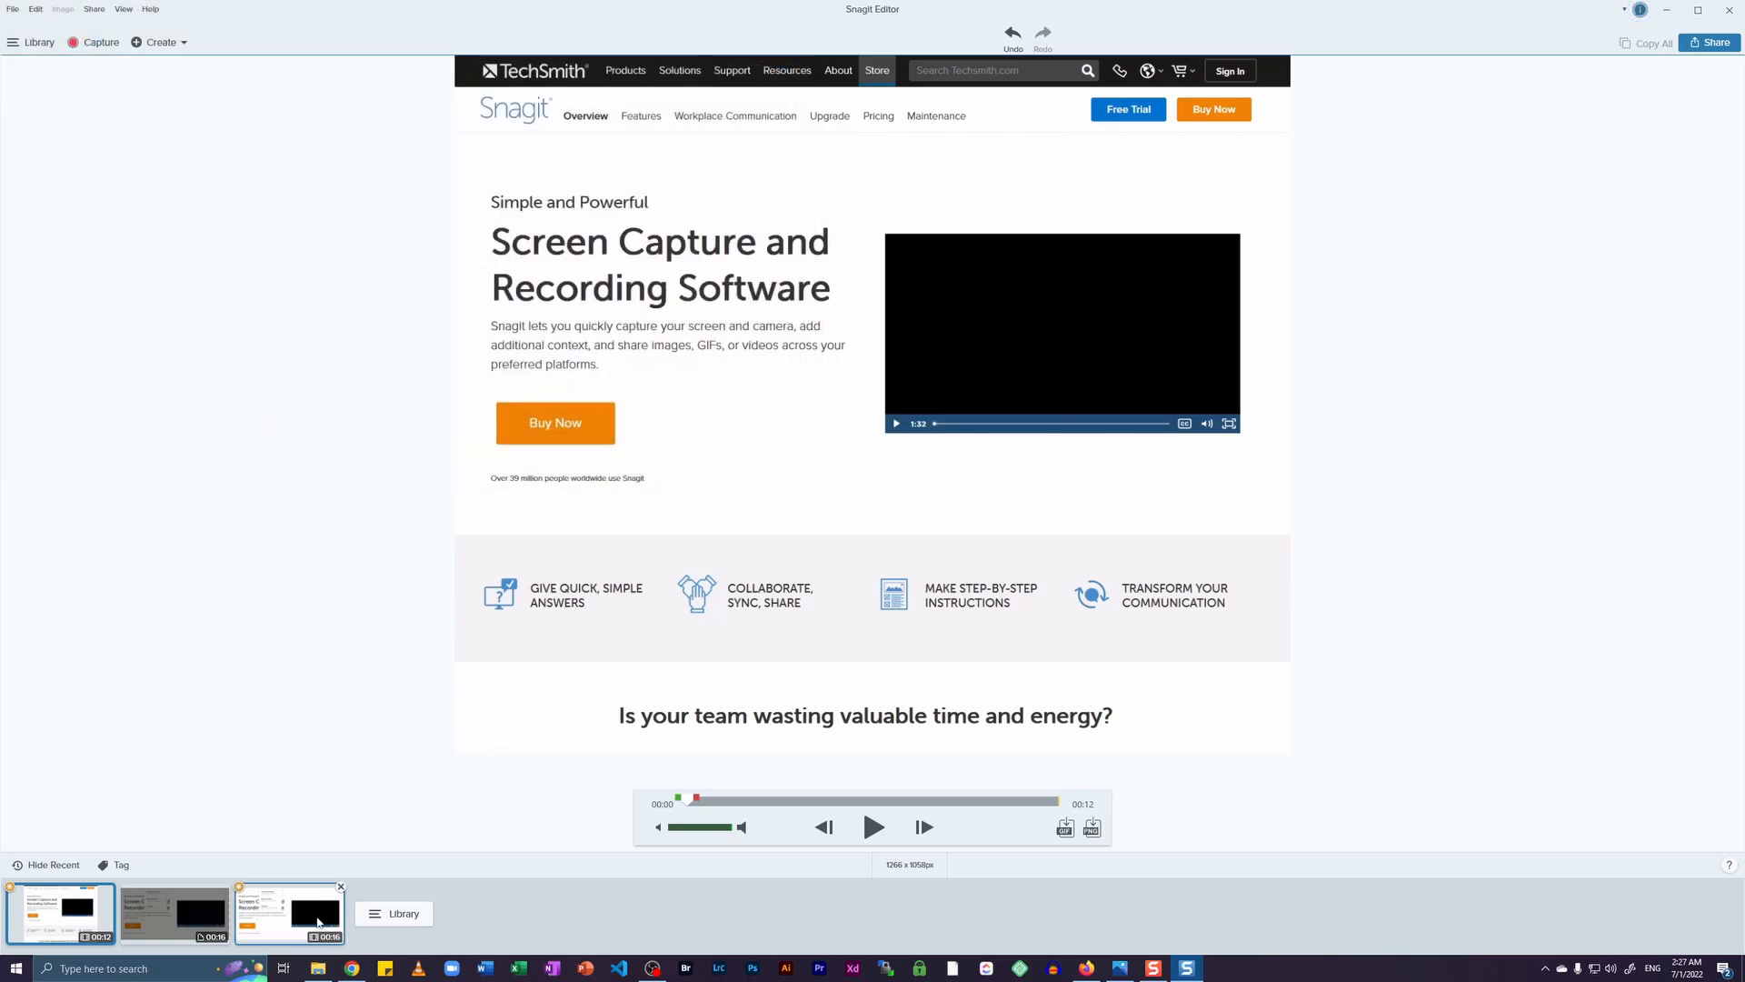
Switch to the Desktop folder, play the saved recording.mp4 to check it, and return to Snagit Editor.
left_click(318, 968)
left_click(566, 150)
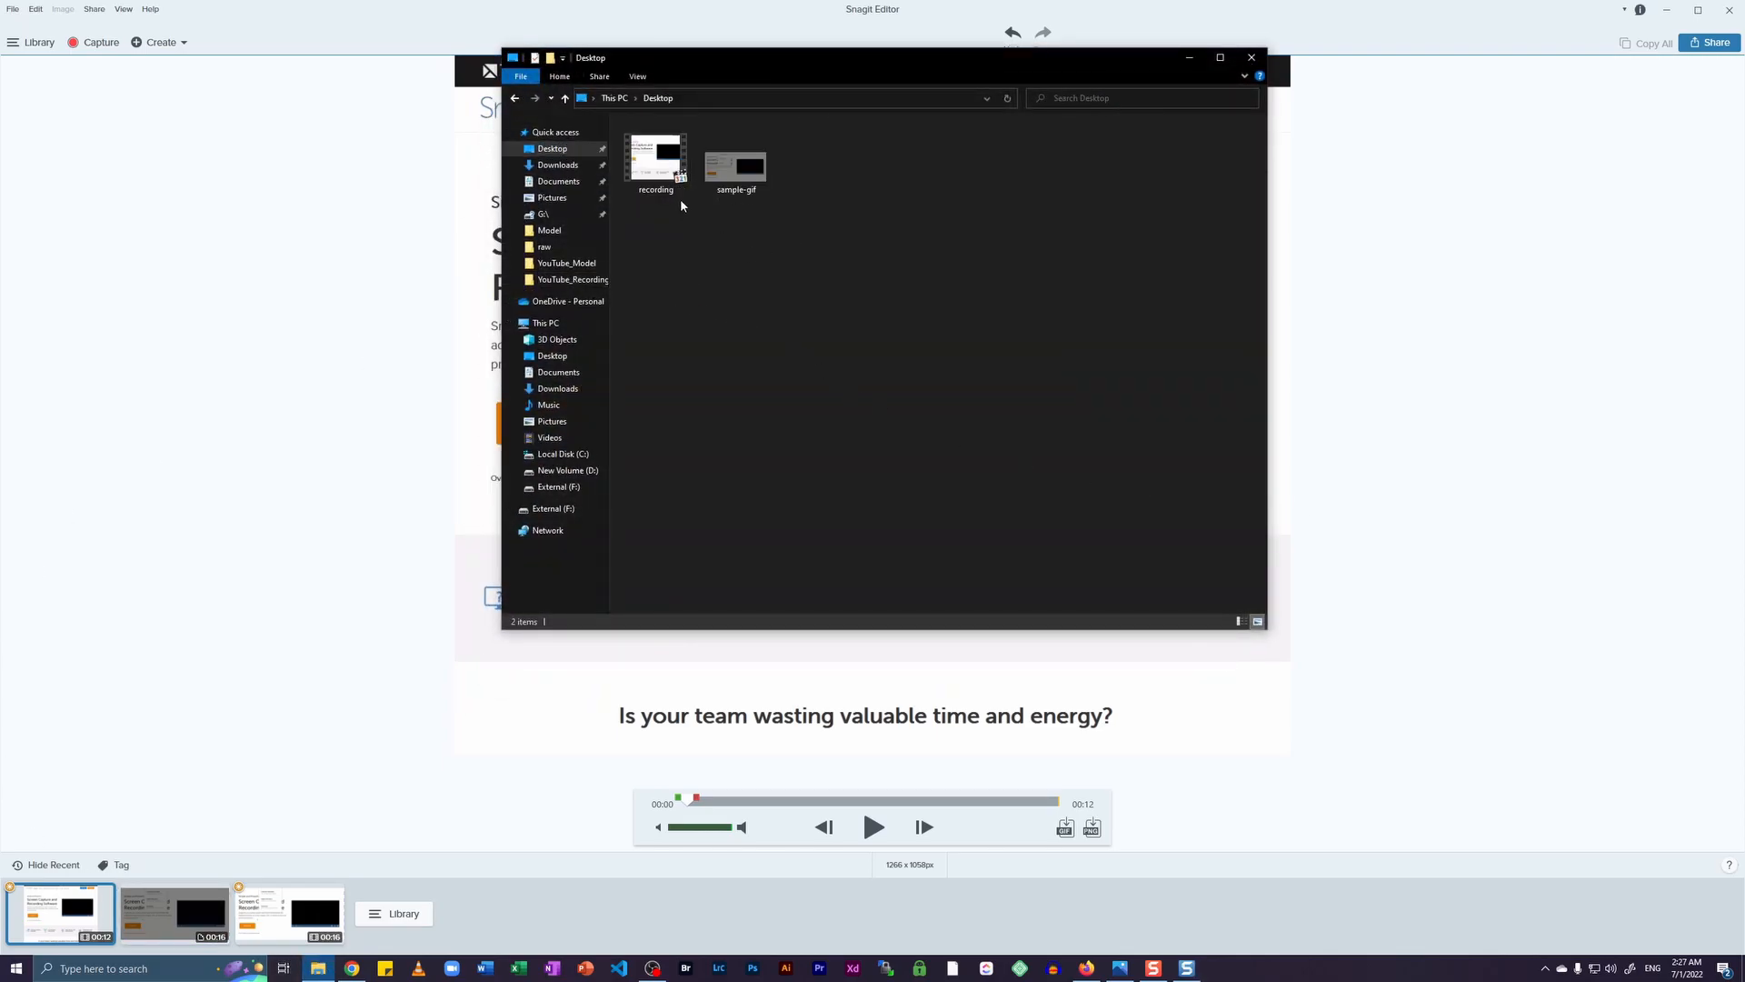
double_click(656, 161)
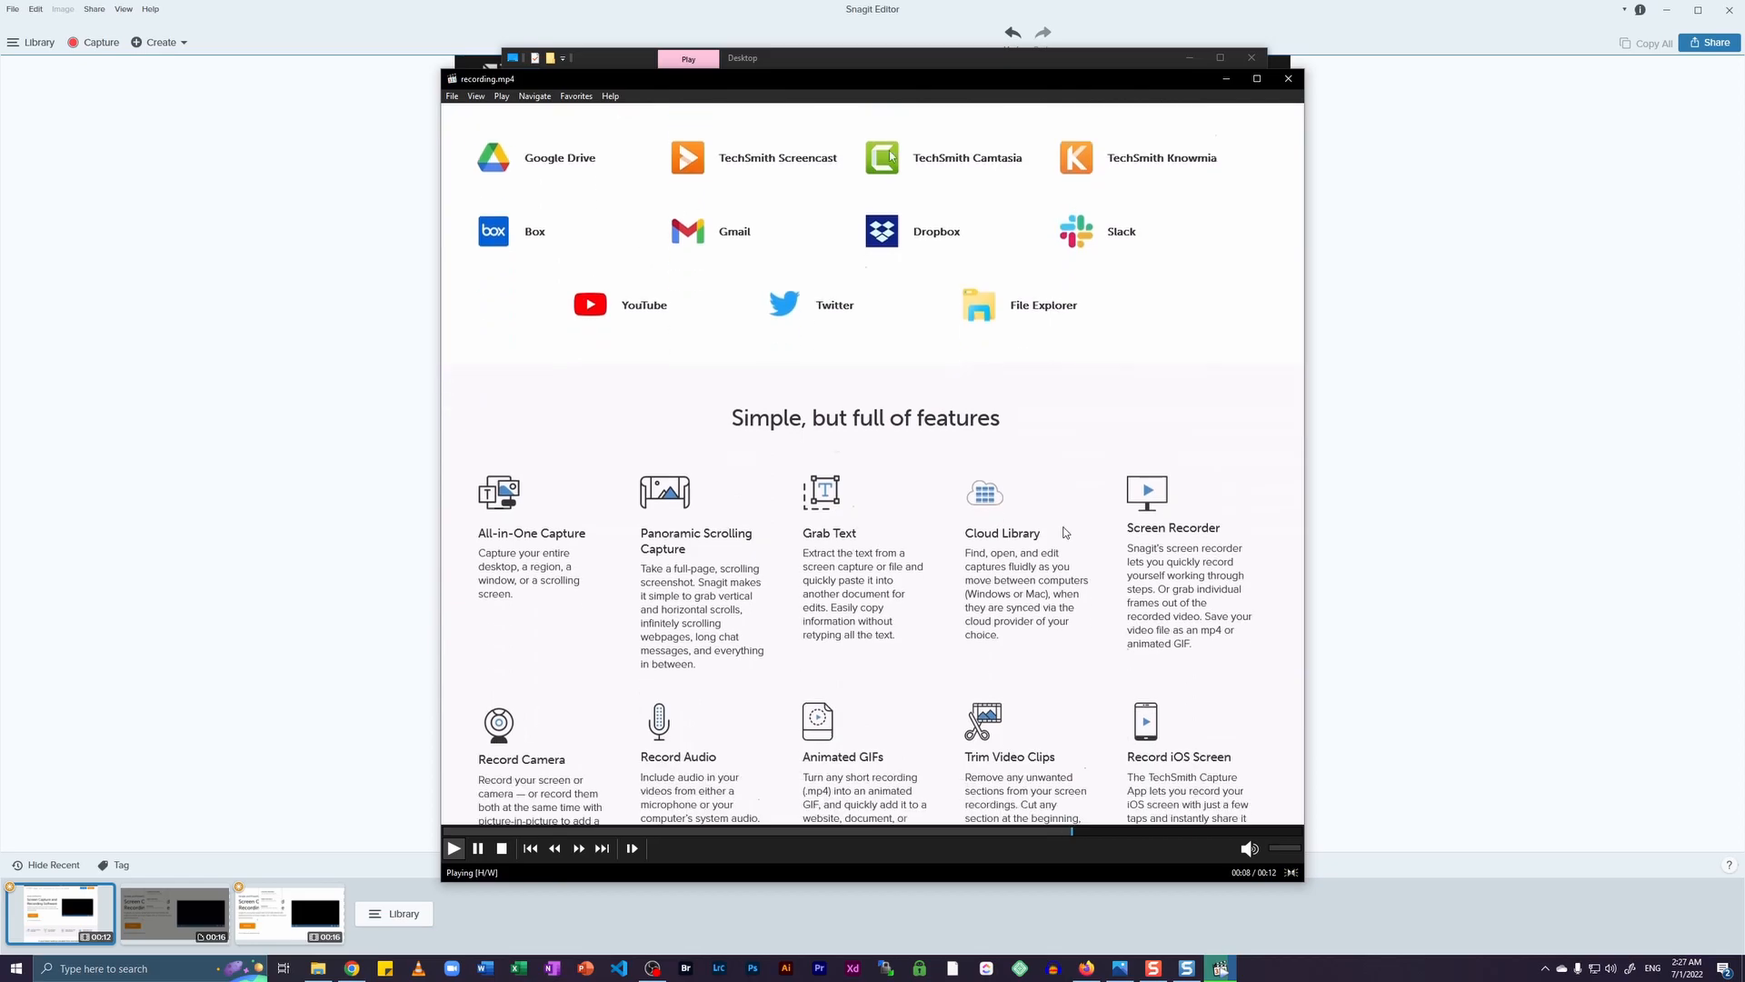
key("space")
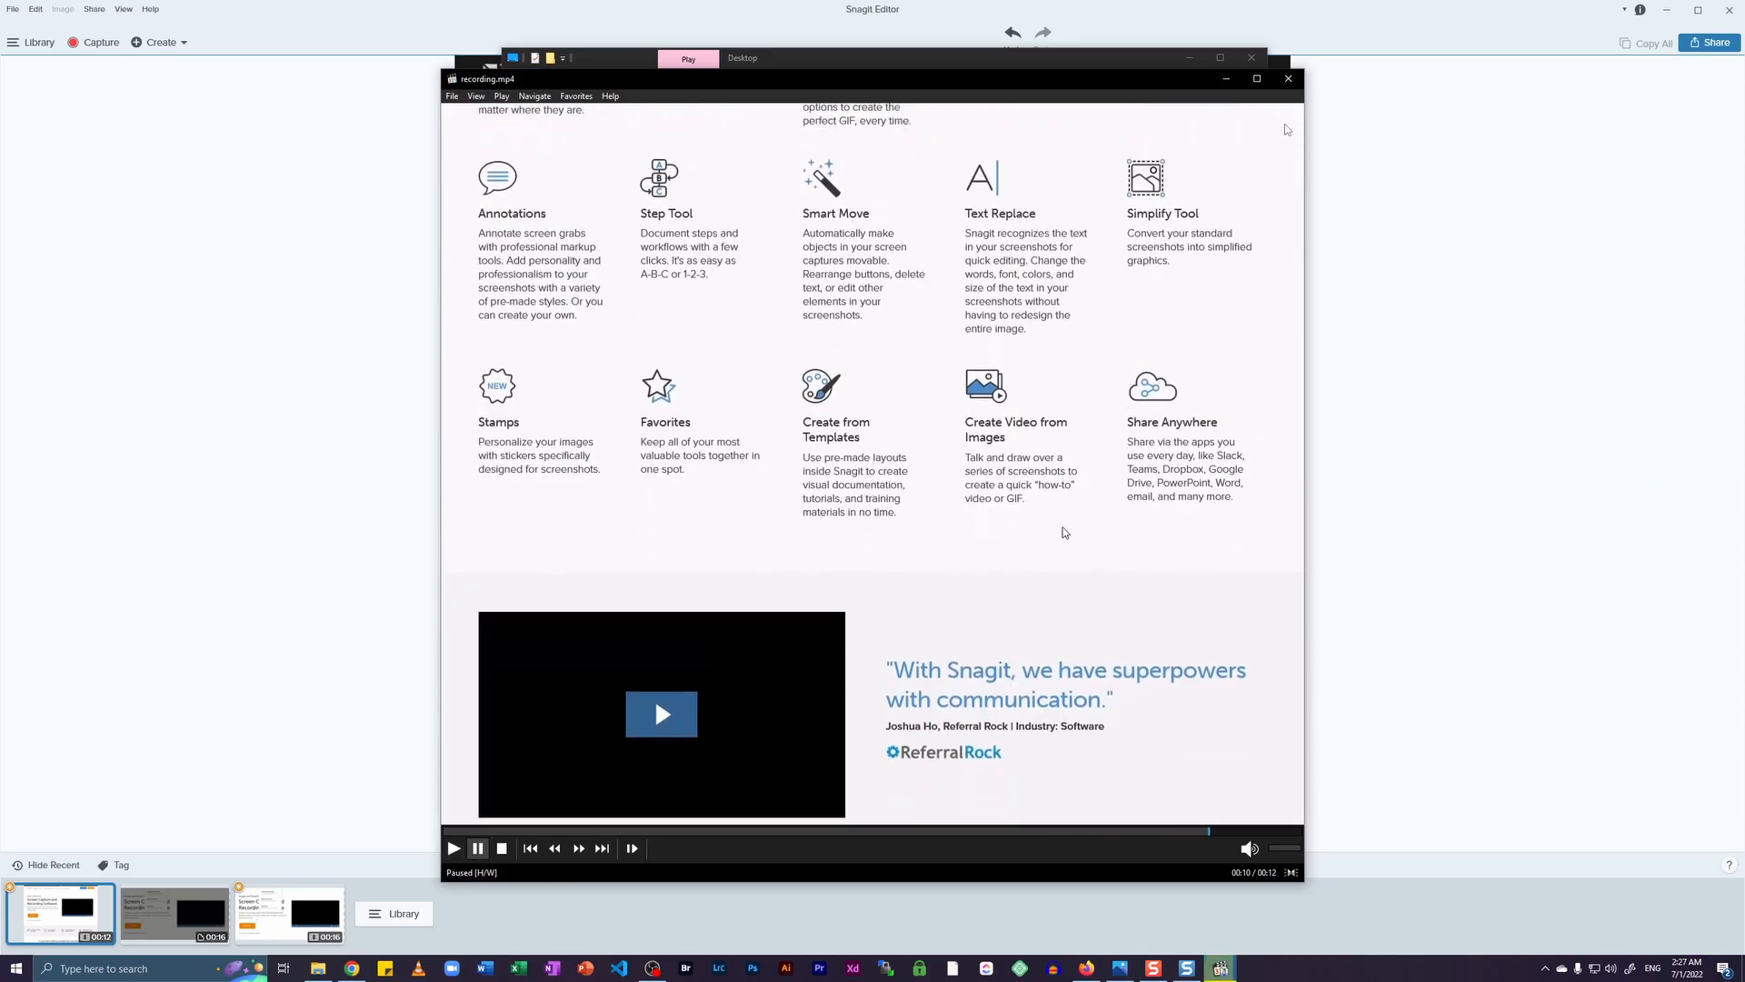
left_click(1289, 80)
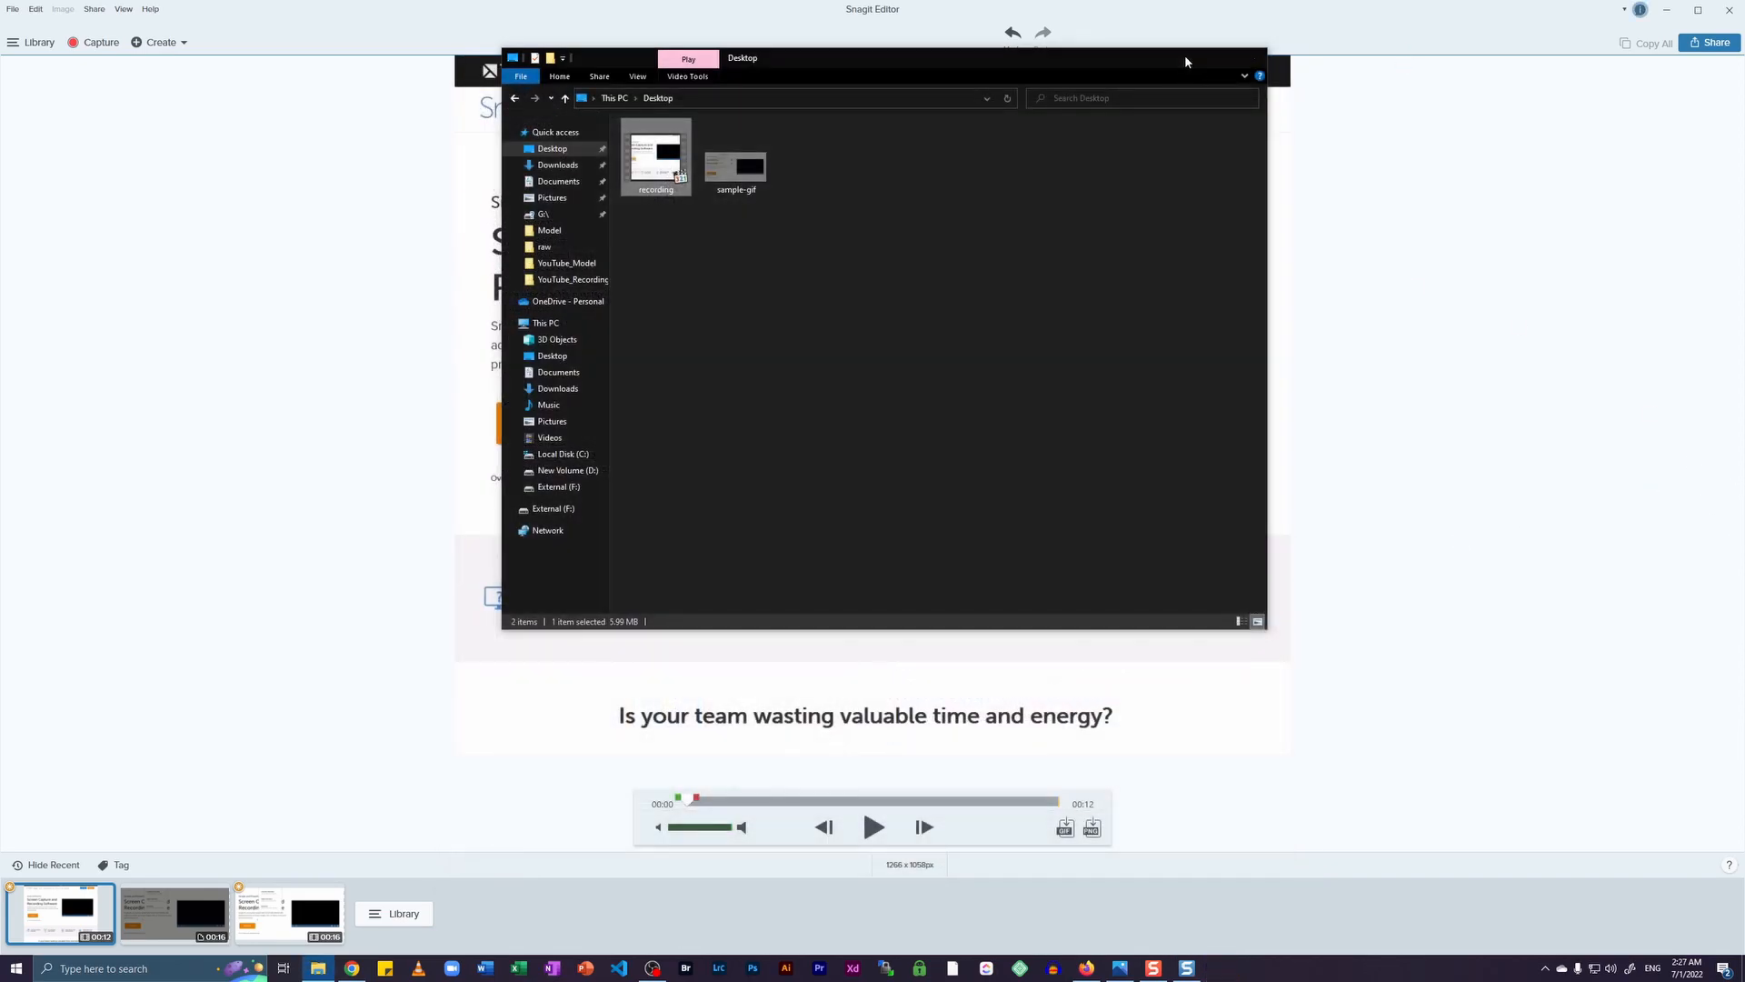
left_click(1188, 57)
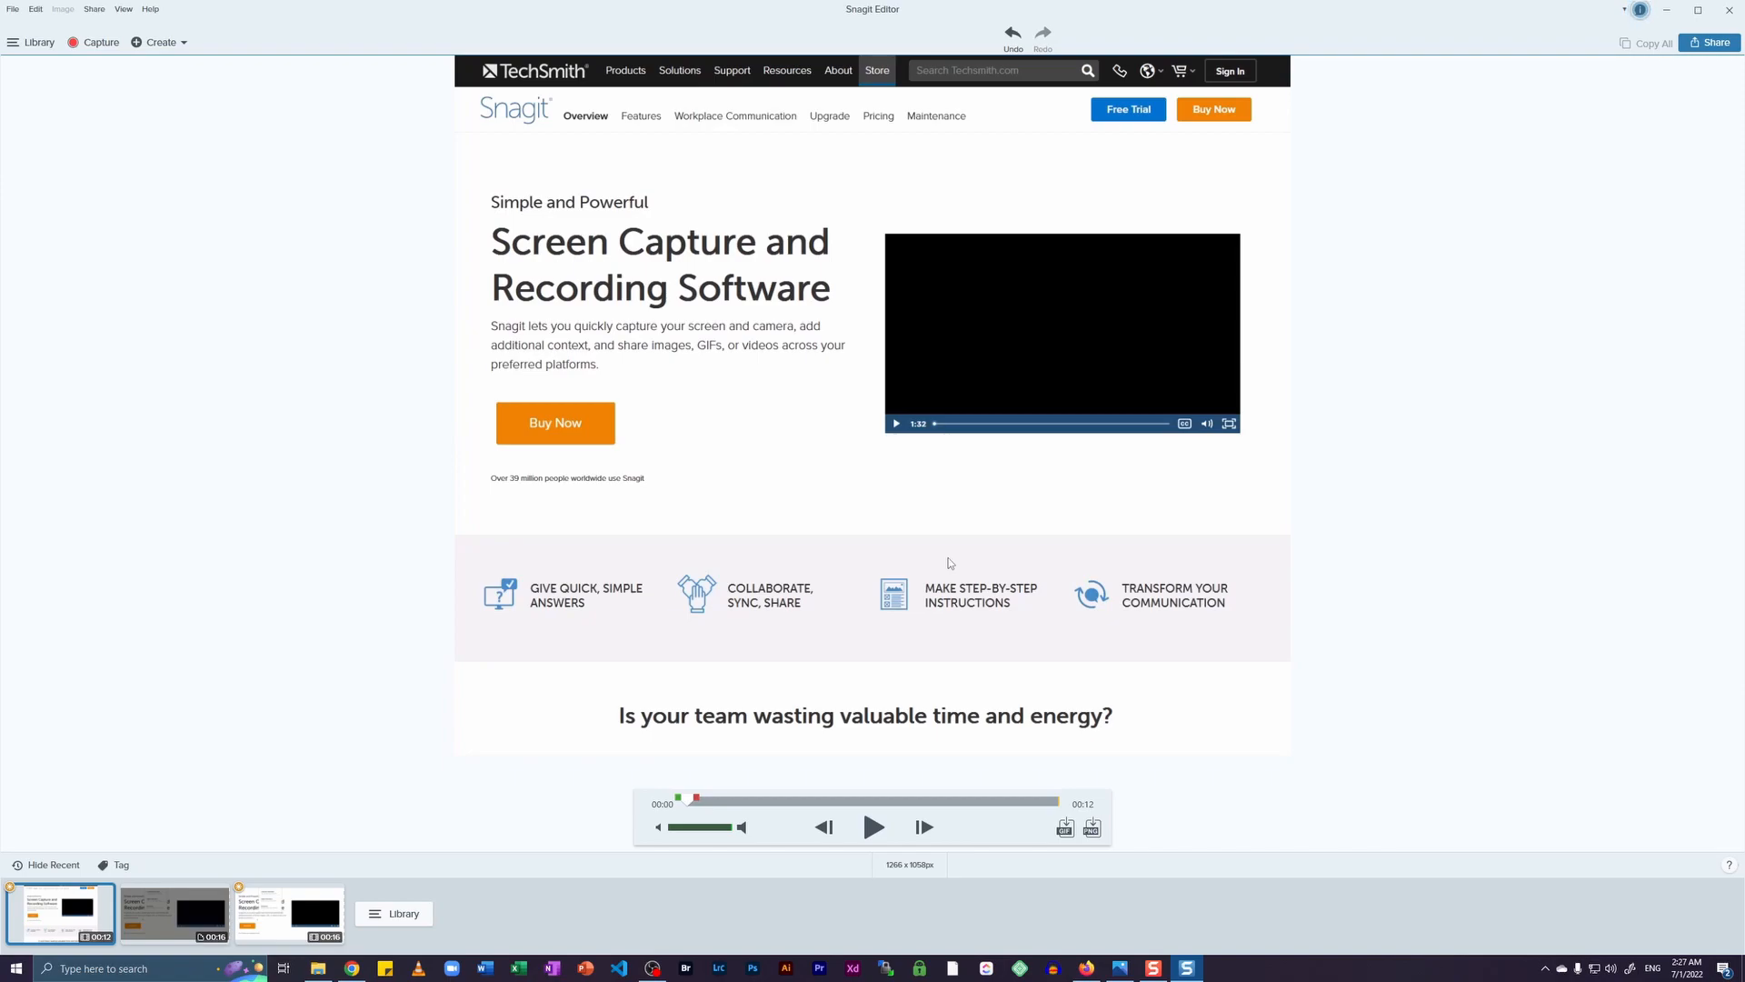